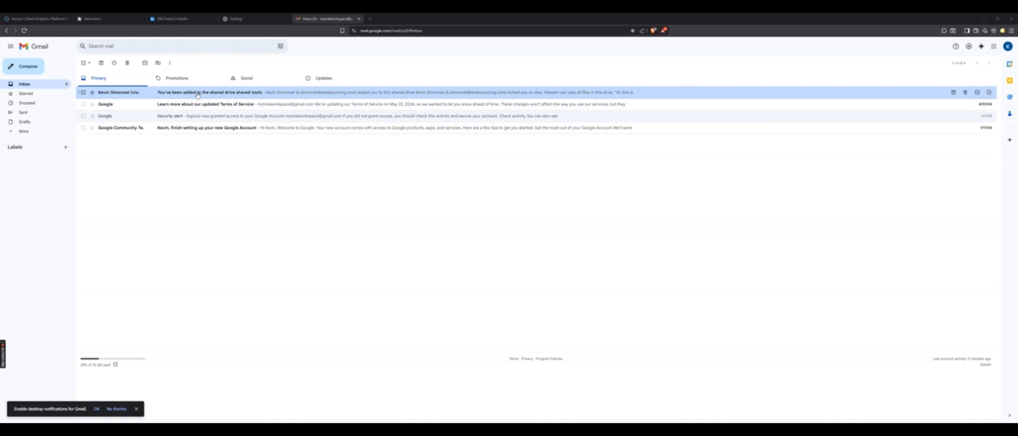
Open the shared-tools drive from its invitation e-mail and view the shared drives in Google Drive
click(197, 94)
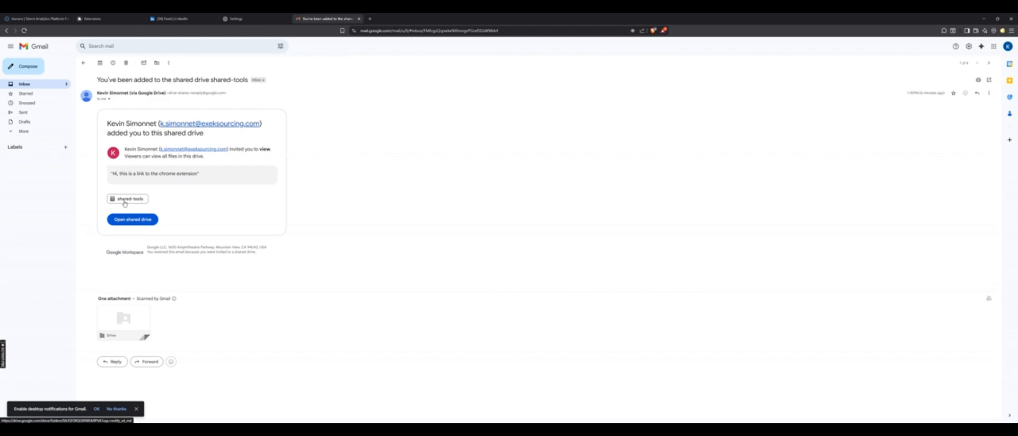
click(124, 200)
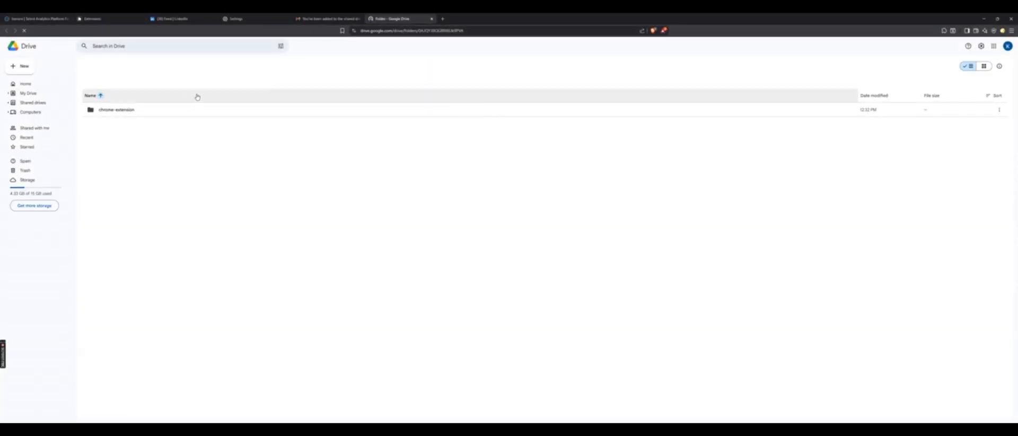
click(9, 104)
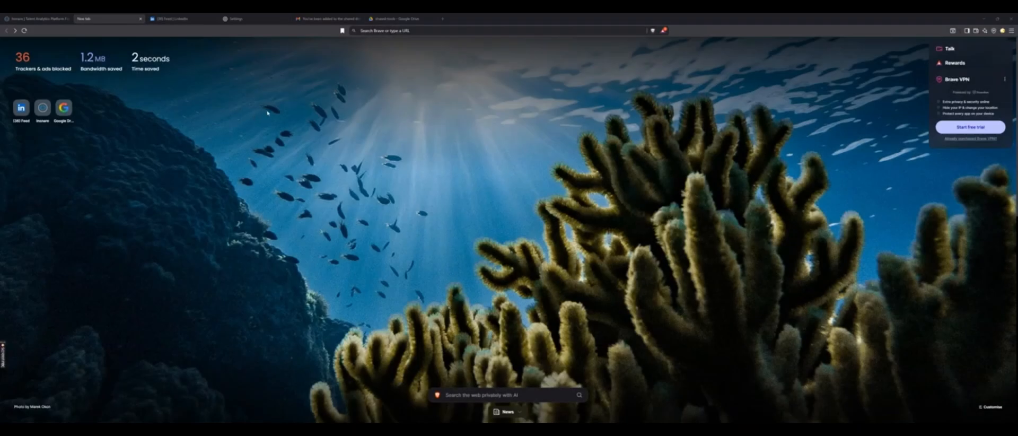
Open the browser's extension management page and make sure Developer mode is on
click(1011, 31)
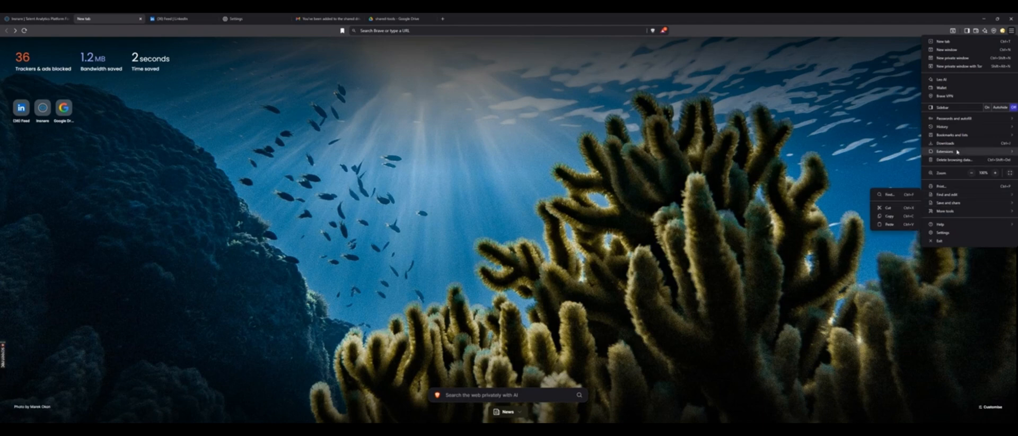
mouse_move(942, 152)
click(902, 152)
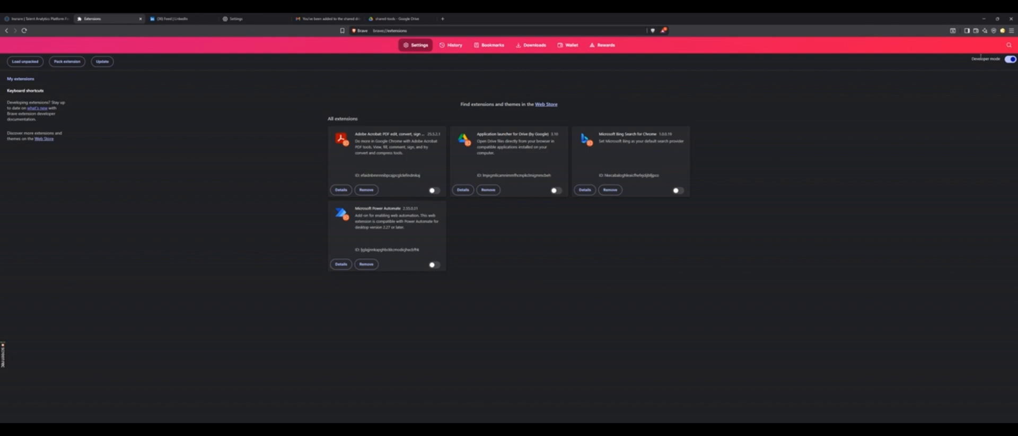
click(1009, 60)
click(1009, 60)
Start loading an unpacked extension and browse through Google Drive's Shared drives to the chrome-extension folder inside shared-tools
click(28, 62)
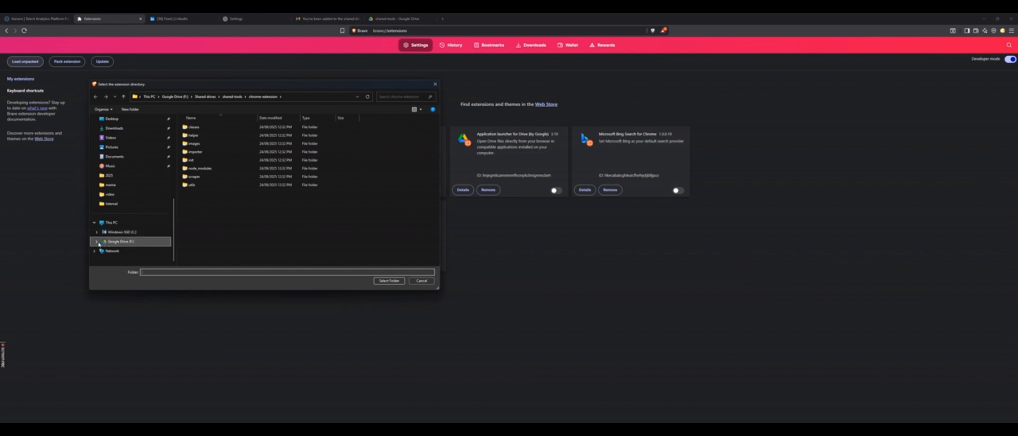
click(97, 243)
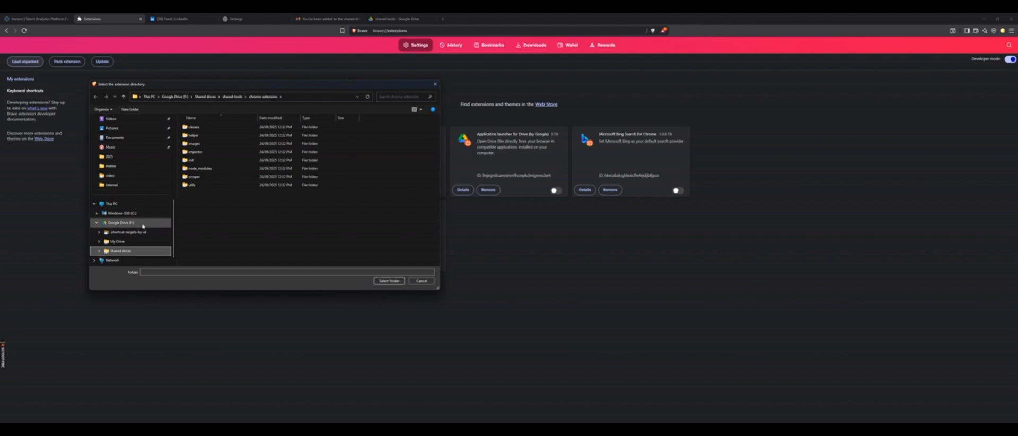
click(99, 253)
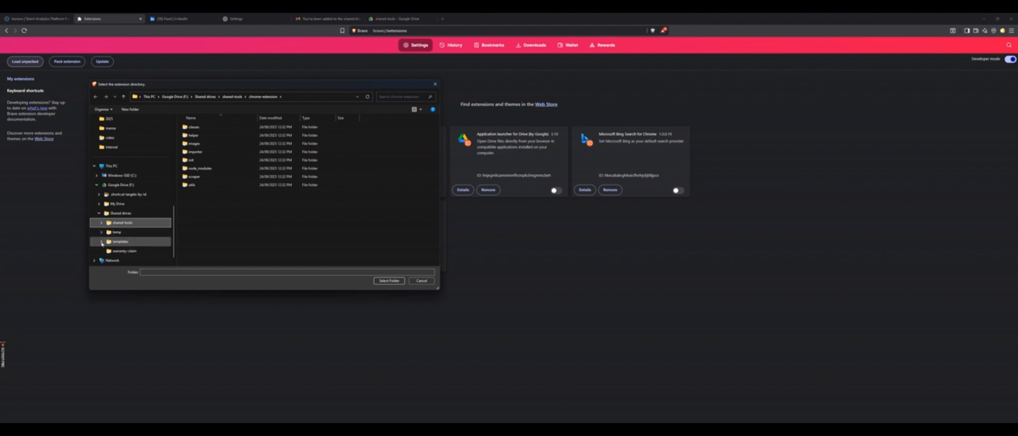
scroll(104, 233, down, 1)
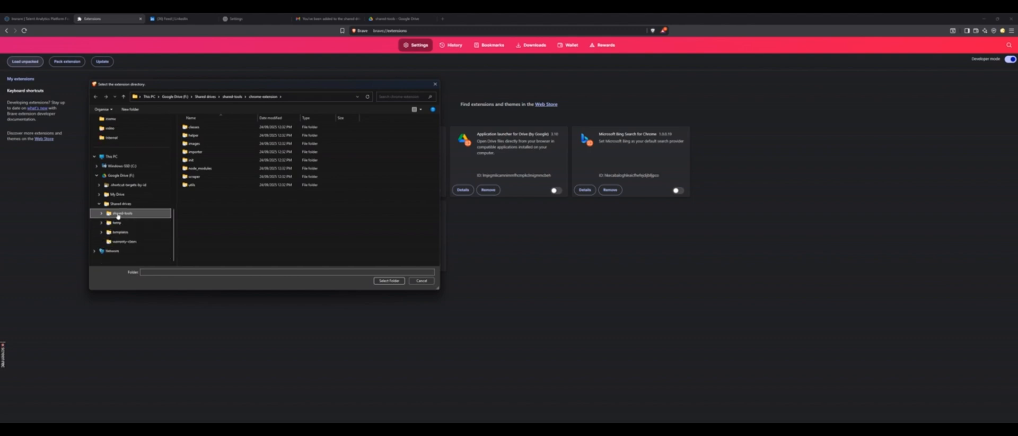
click(101, 214)
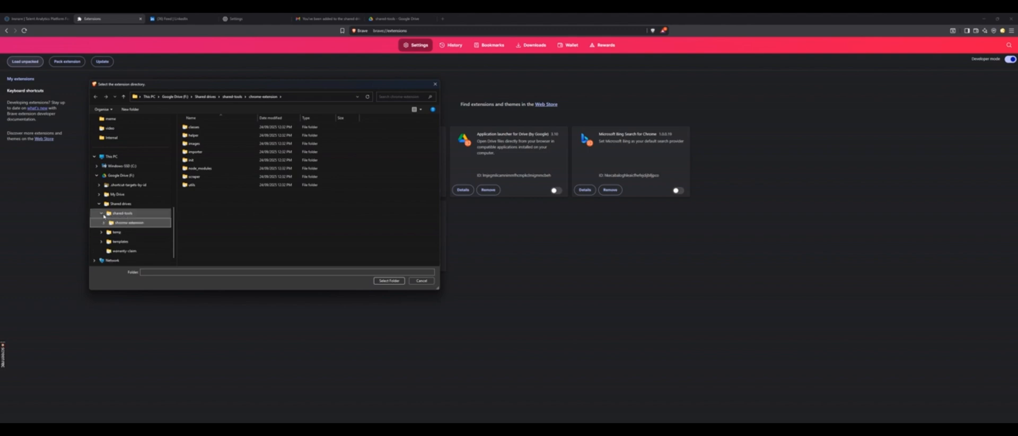
click(128, 215)
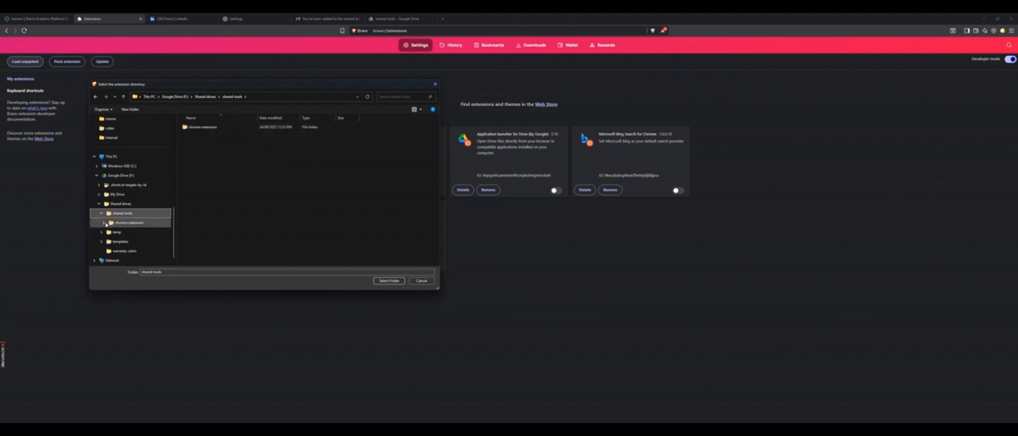
click(104, 223)
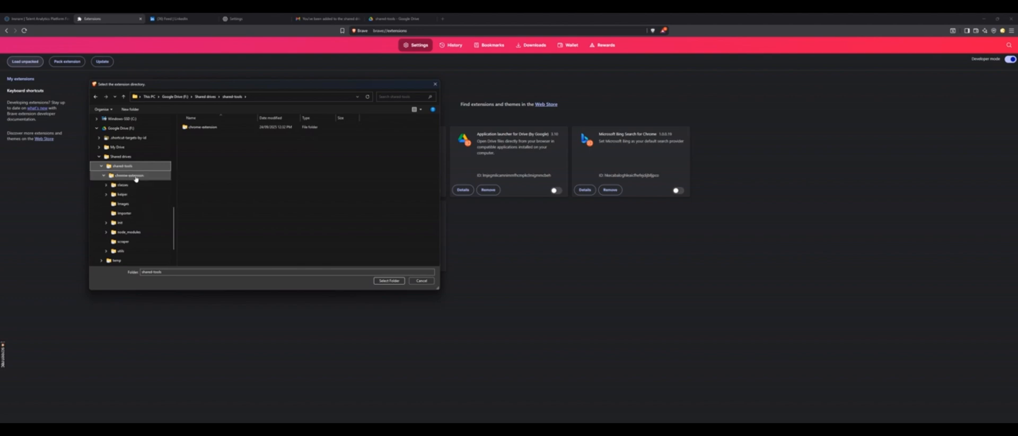
Select the chrome-extension folder itself, not one of its subfolders, and load it as the unpacked extension
click(122, 187)
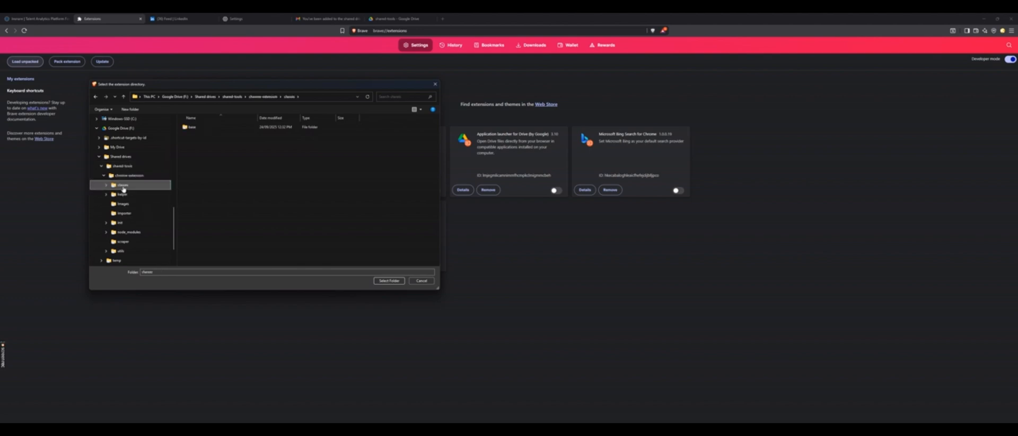
click(124, 178)
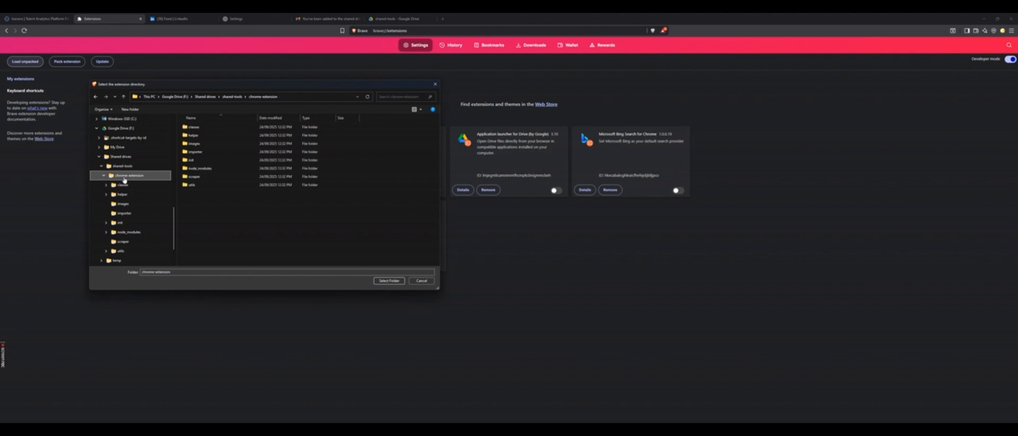
click(122, 168)
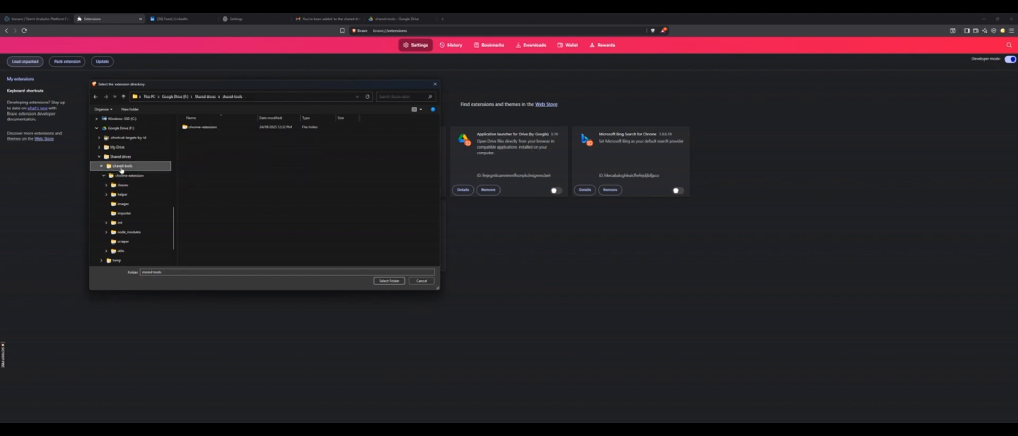
click(205, 129)
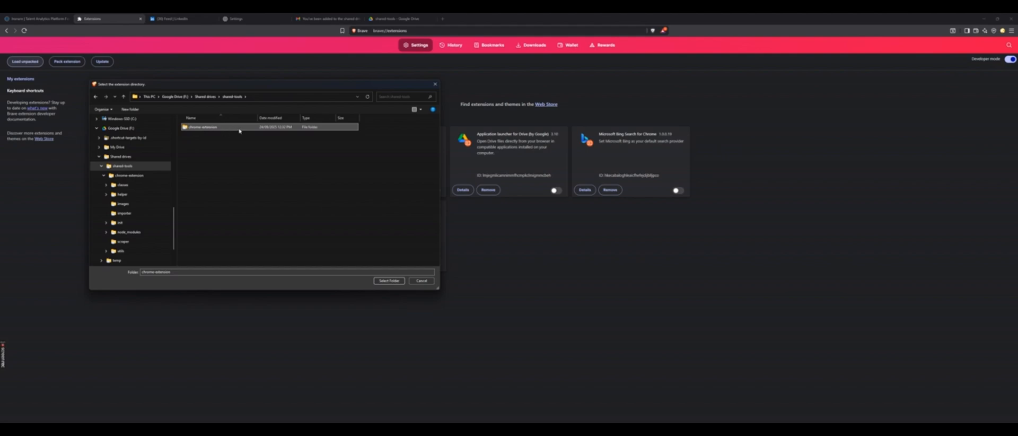
click(389, 281)
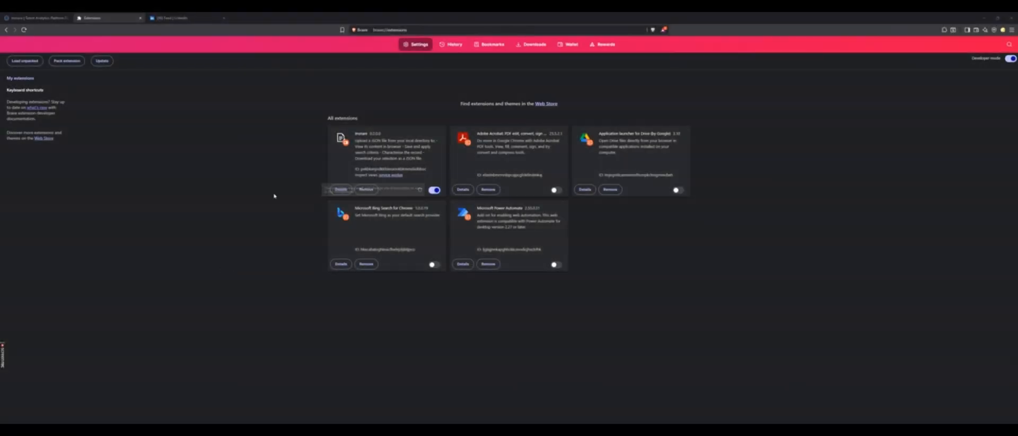
click(1013, 31)
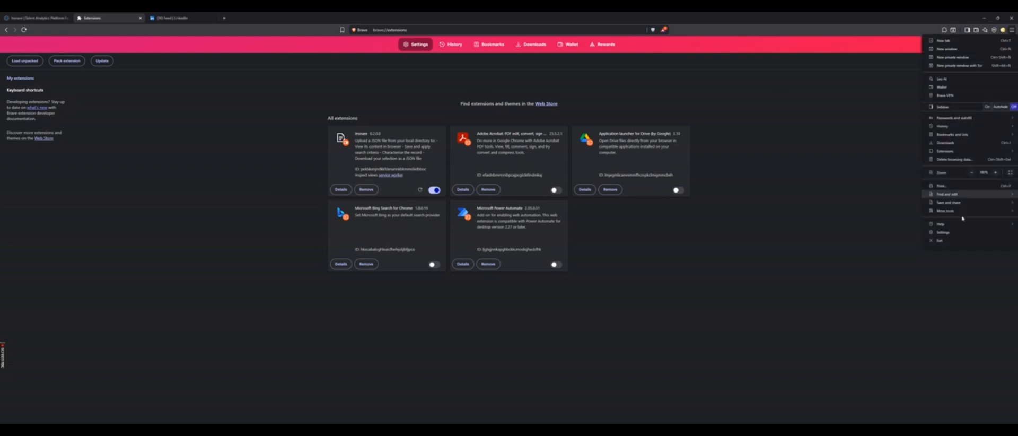
click(944, 233)
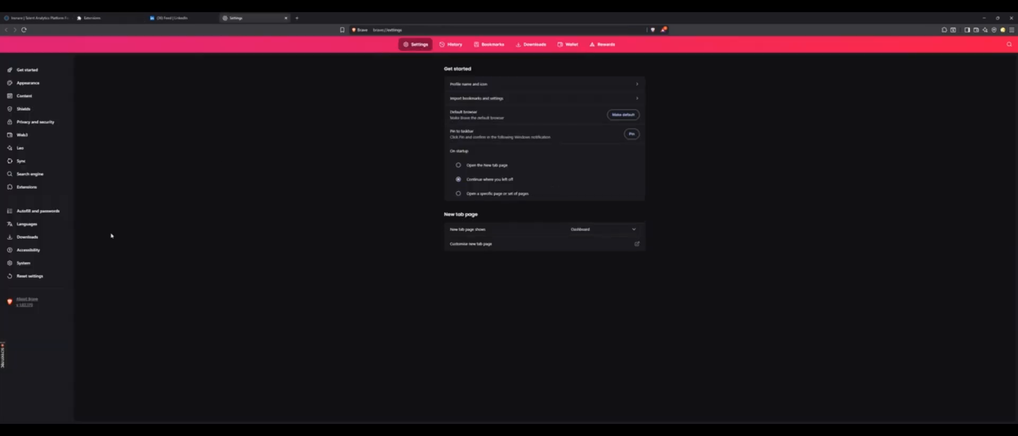
click(29, 264)
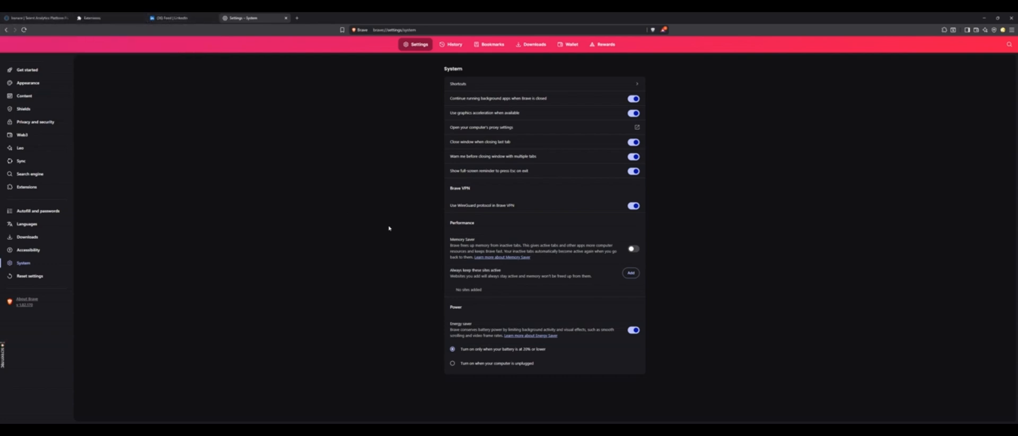
drag(450, 270, 500, 271)
click(631, 273)
click(441, 203)
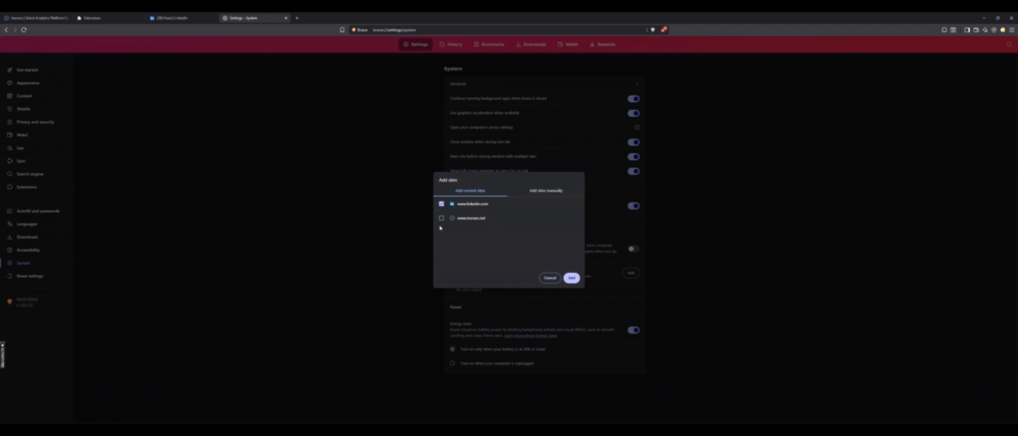
click(441, 218)
click(570, 277)
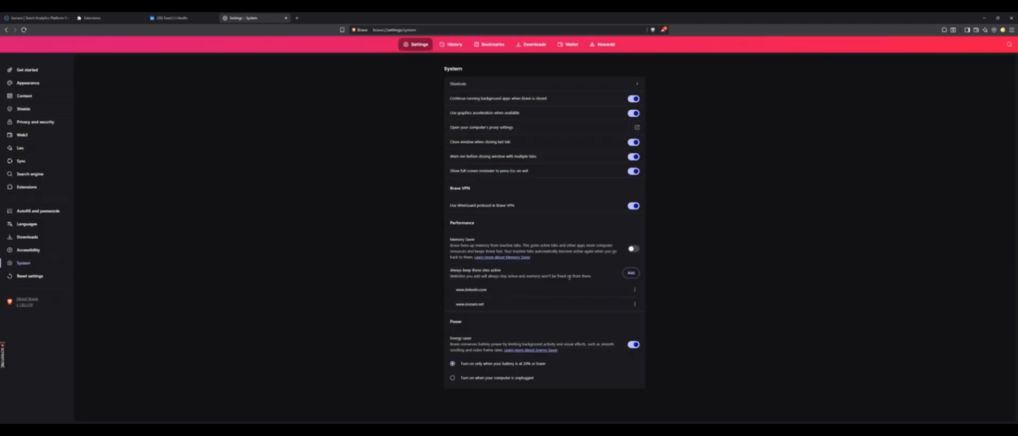
click(634, 275)
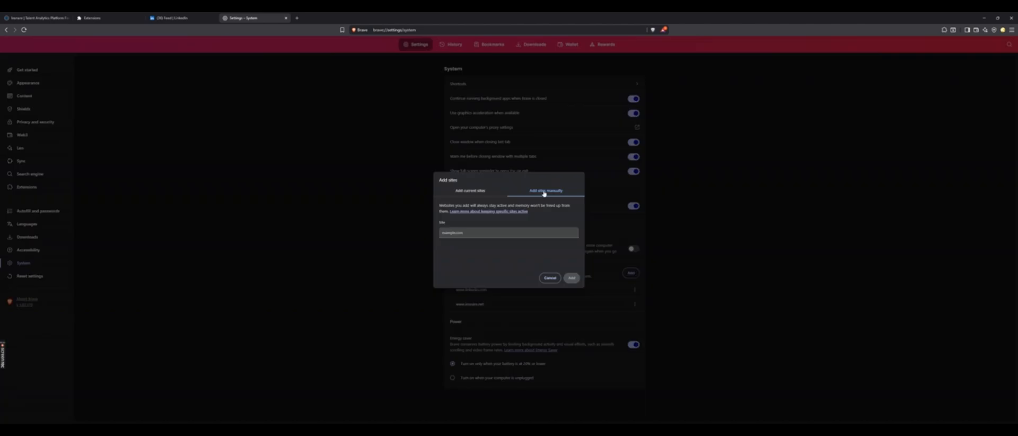
click(457, 232)
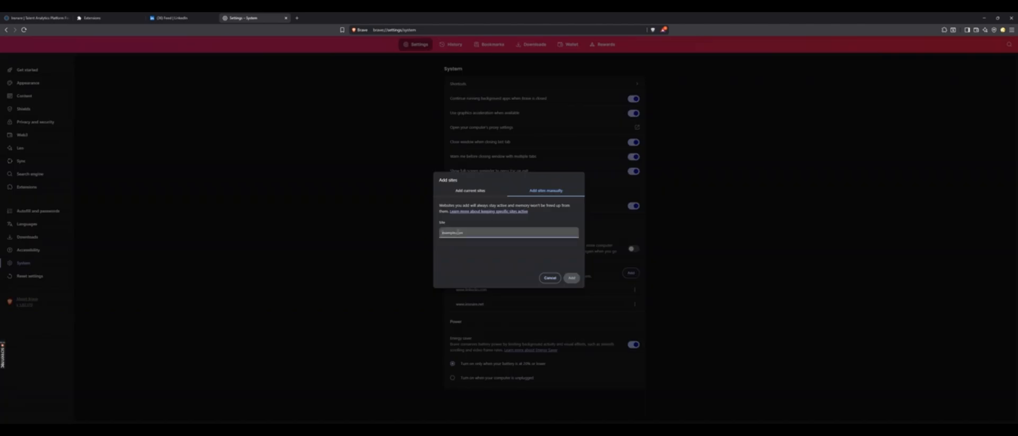
text(https://www.linkedin.com/*)
click(572, 278)
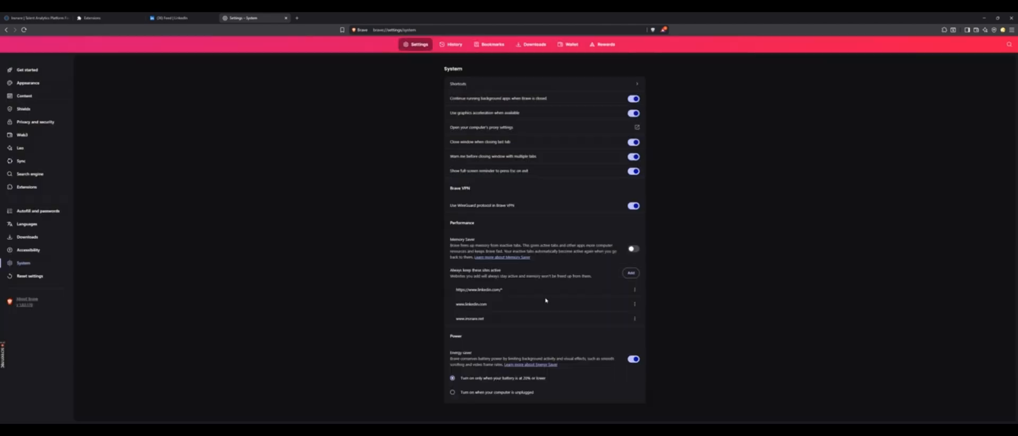
click(631, 275)
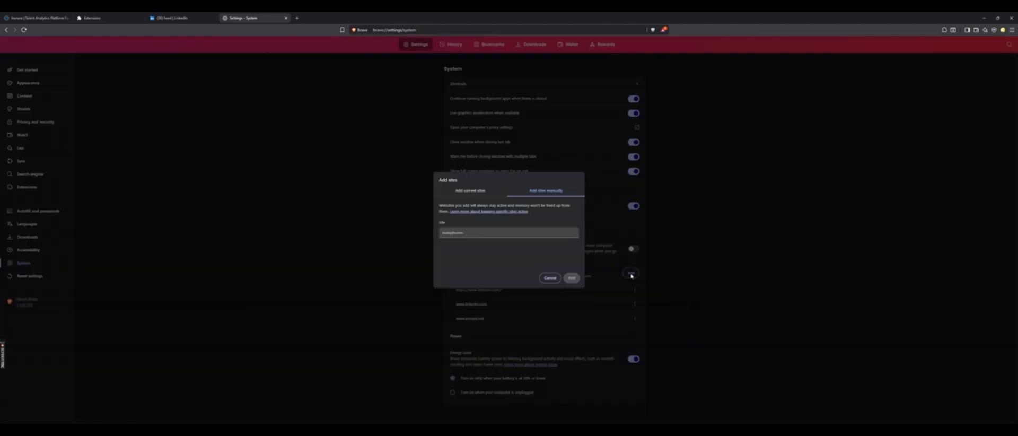
click(498, 236)
text(https://www.linkedin.com/*)
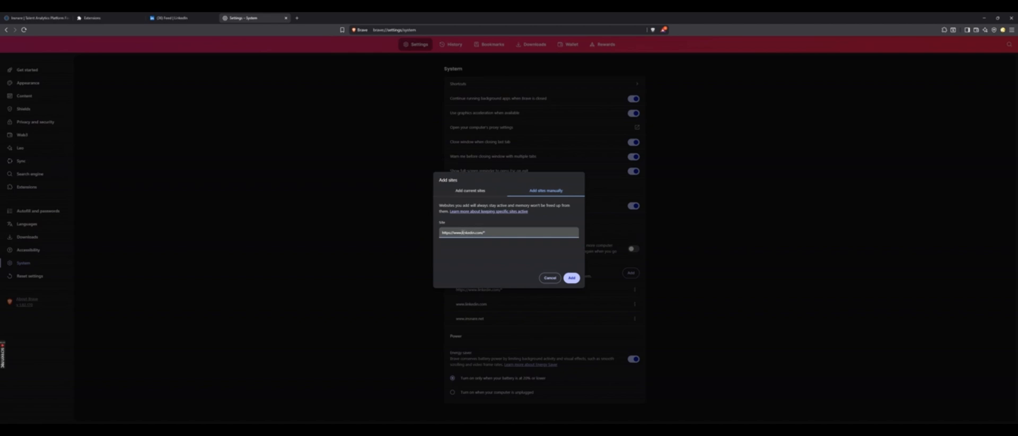
key(BackSpace)
key(BackSpace)
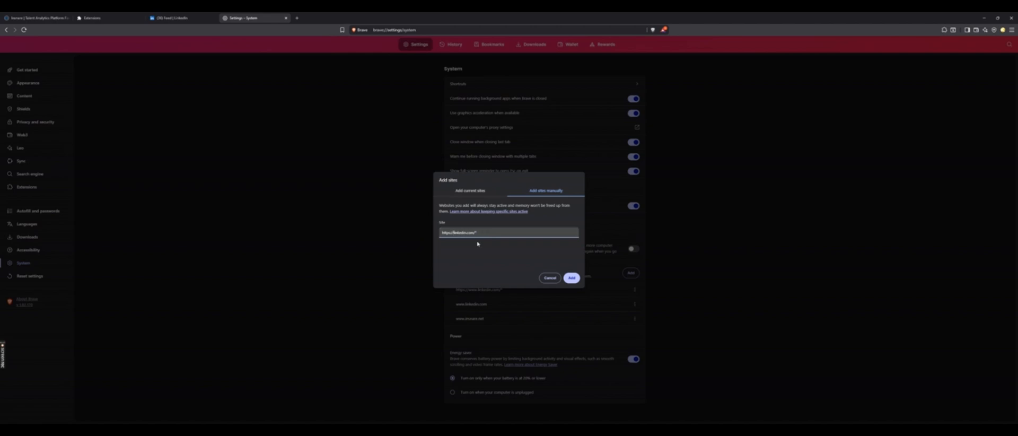
click(573, 279)
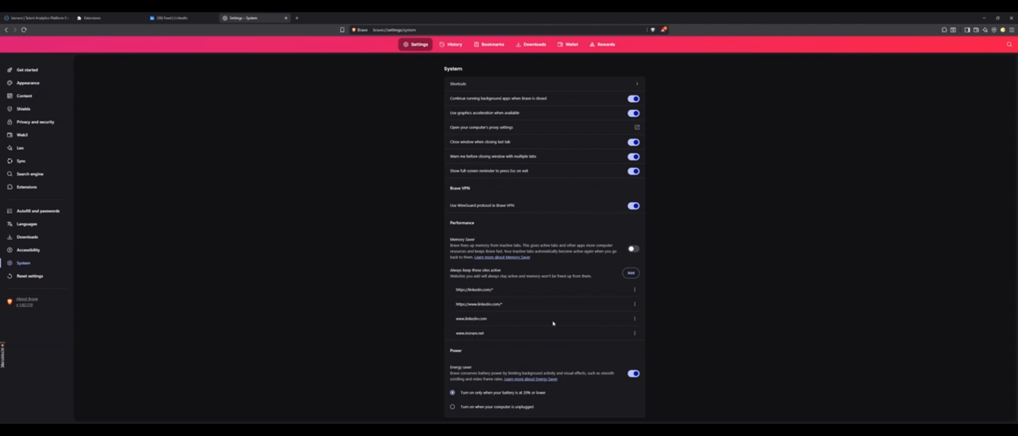
click(631, 274)
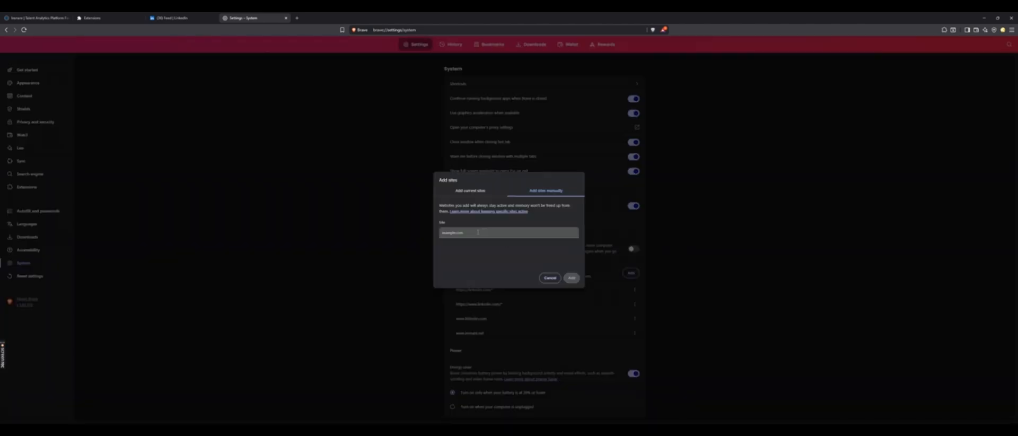
click(470, 233)
text(https://www.linkedin.com/*)
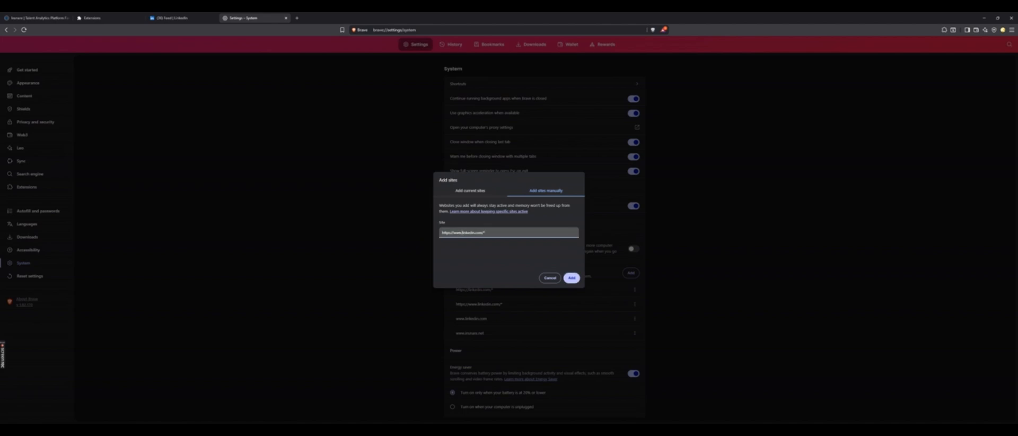
drag(462, 233, 477, 233)
text(insnare.net)
click(572, 277)
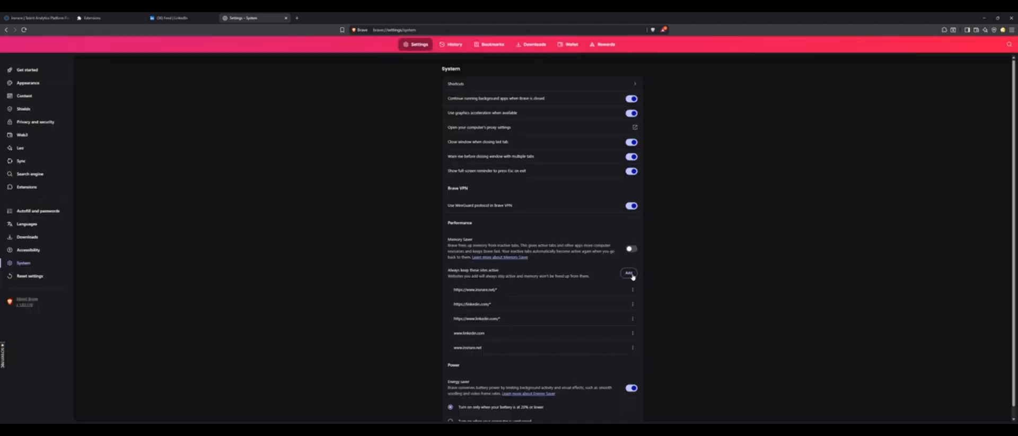
click(631, 275)
click(464, 232)
text(https://www.insnare.net/*)
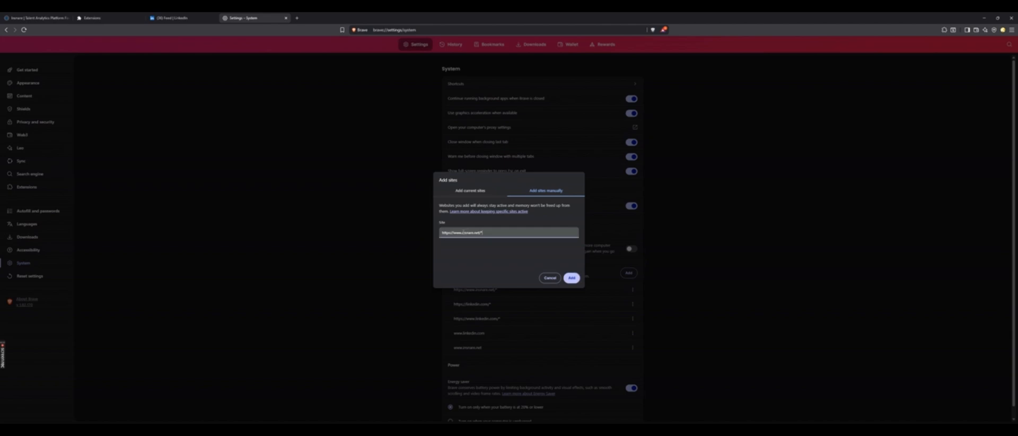
click(463, 232)
key(BackSpace)
key(BackSpace)
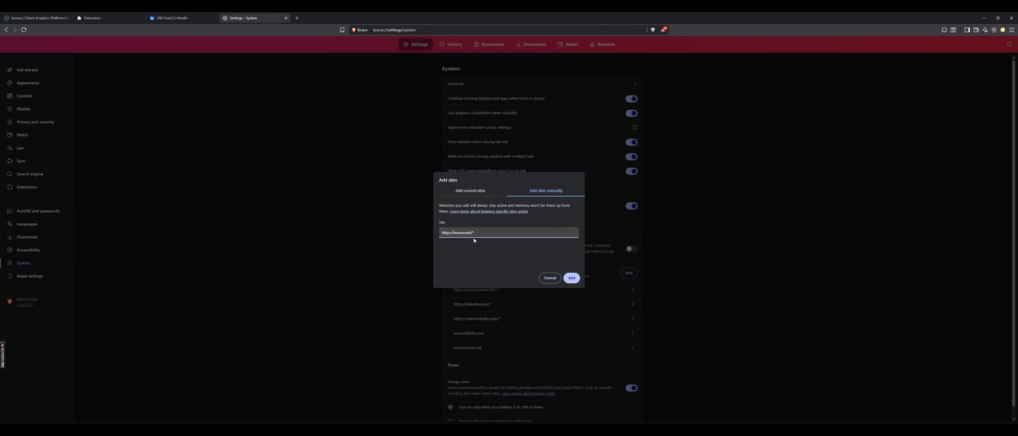
click(572, 278)
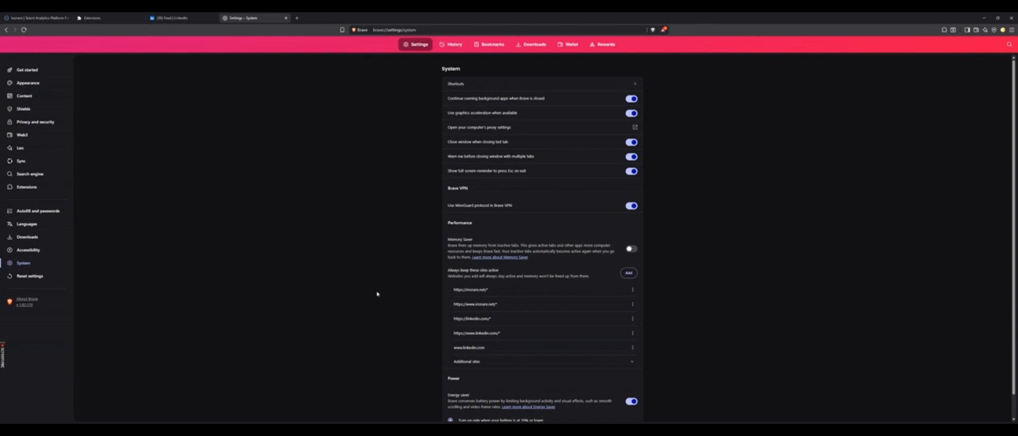
Launch the Insnare app from its website, open the web-crawling option for building a set, and log in with Google
click(174, 18)
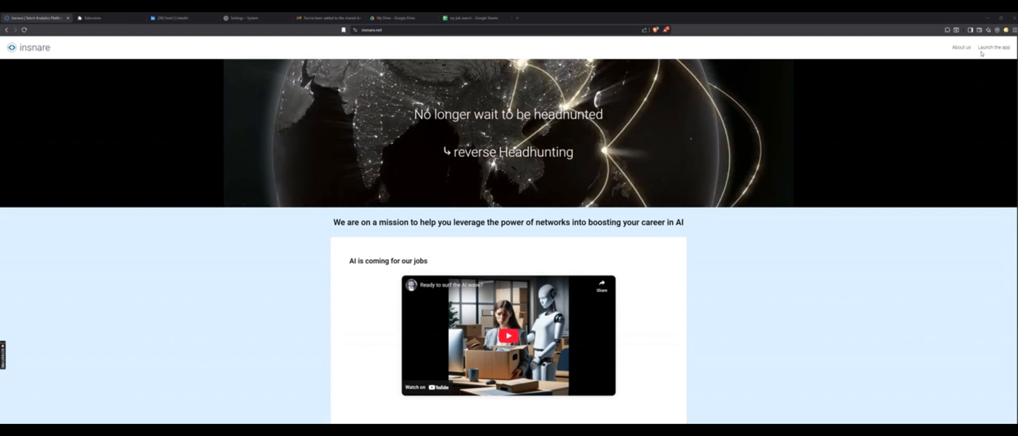
click(984, 49)
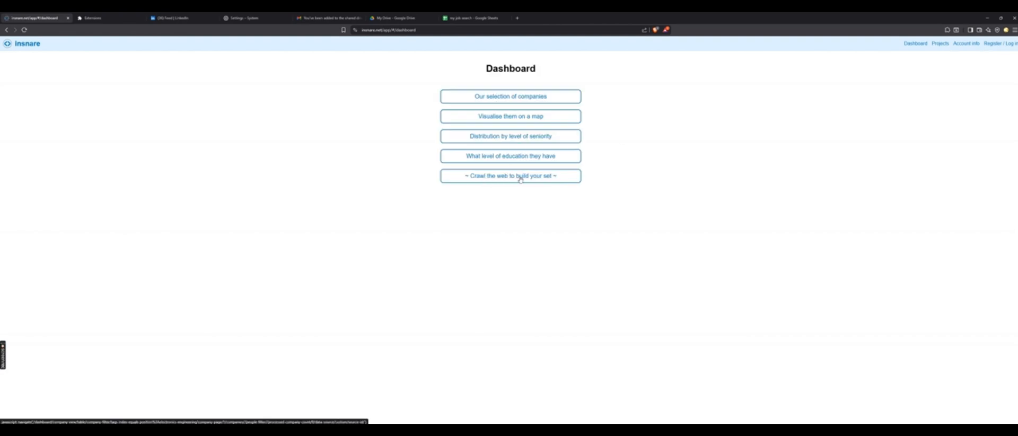
click(519, 178)
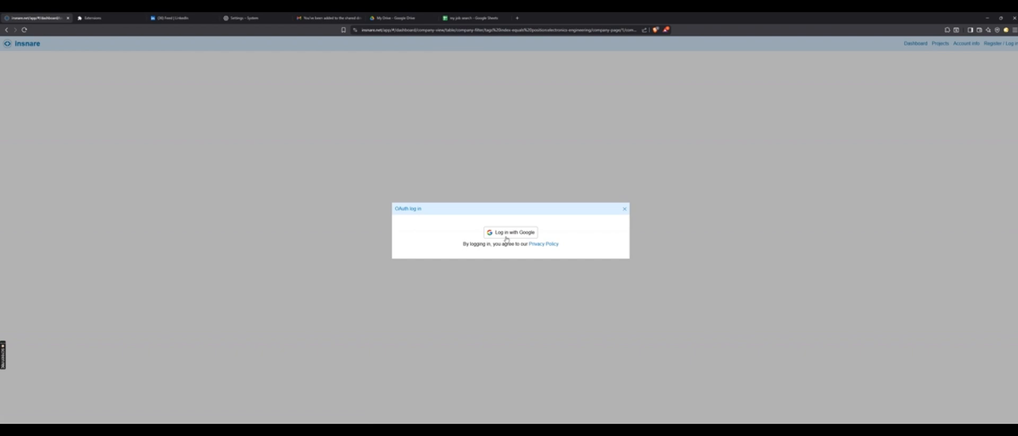
click(506, 236)
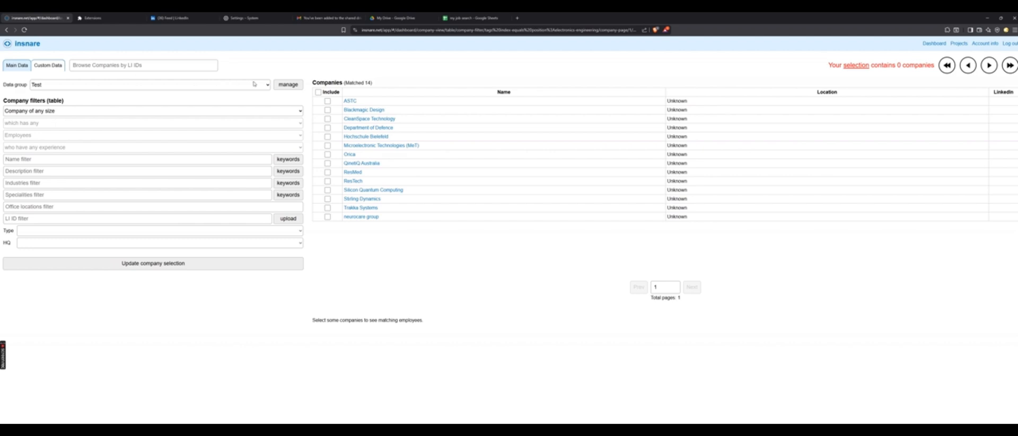
Create a custom data group named dummy-test and select it as the group to manage
click(294, 86)
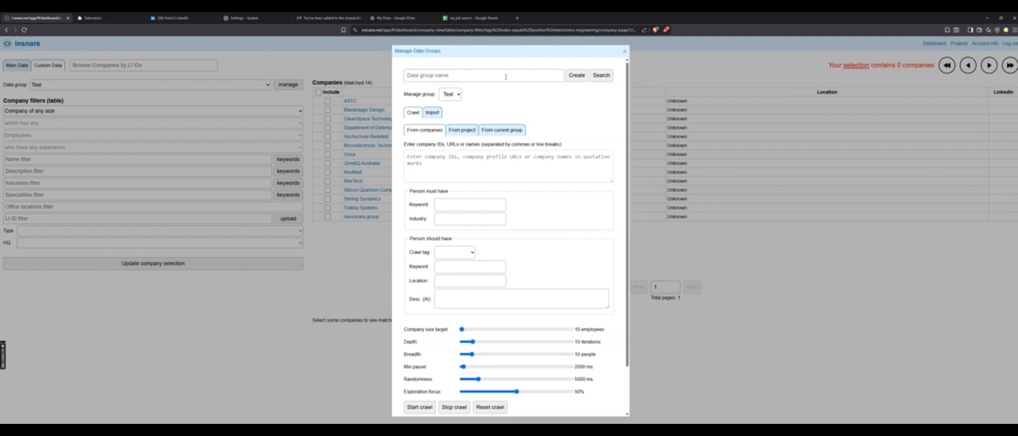
click(452, 75)
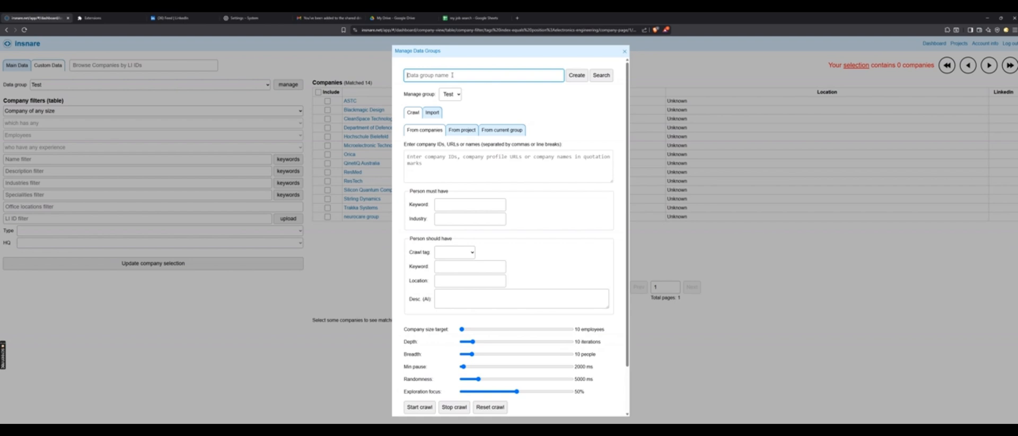
text(dummy-test)
click(577, 74)
click(468, 104)
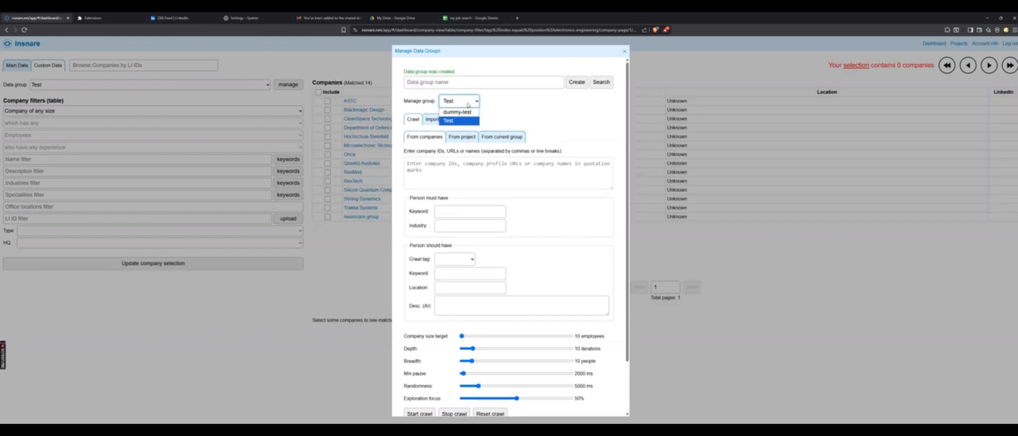
click(457, 112)
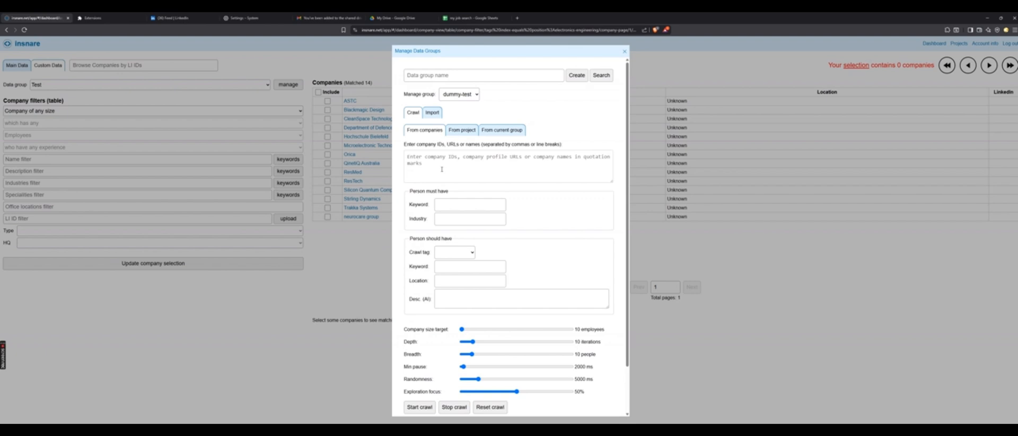
Copy the three quoted company names from the Crawler input column of the my job search sheet into the crawl's company list
click(475, 19)
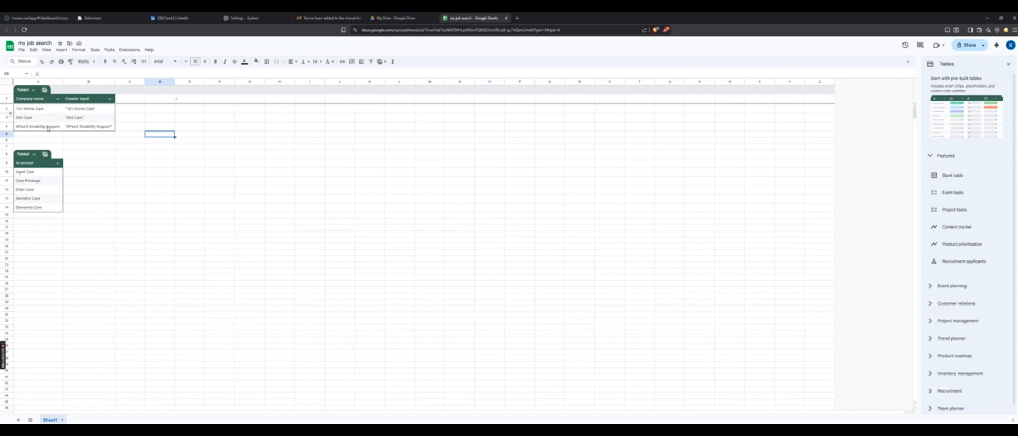
drag(46, 109, 48, 129)
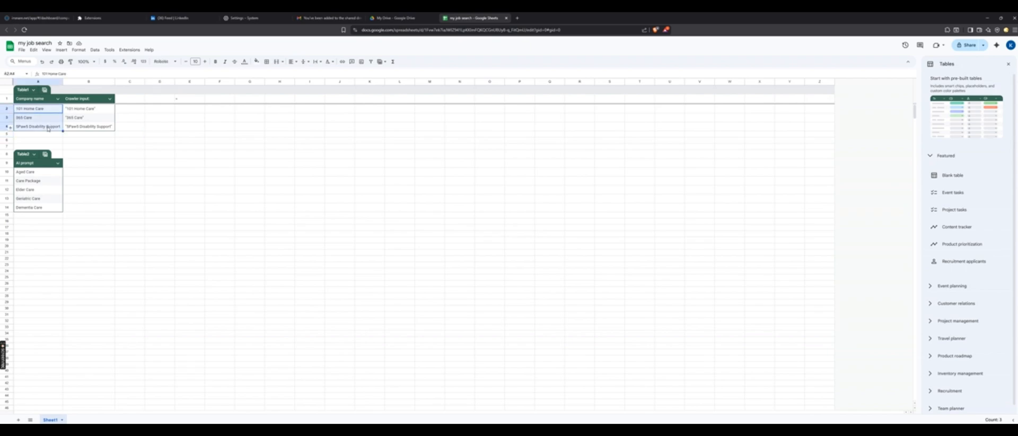
click(102, 110)
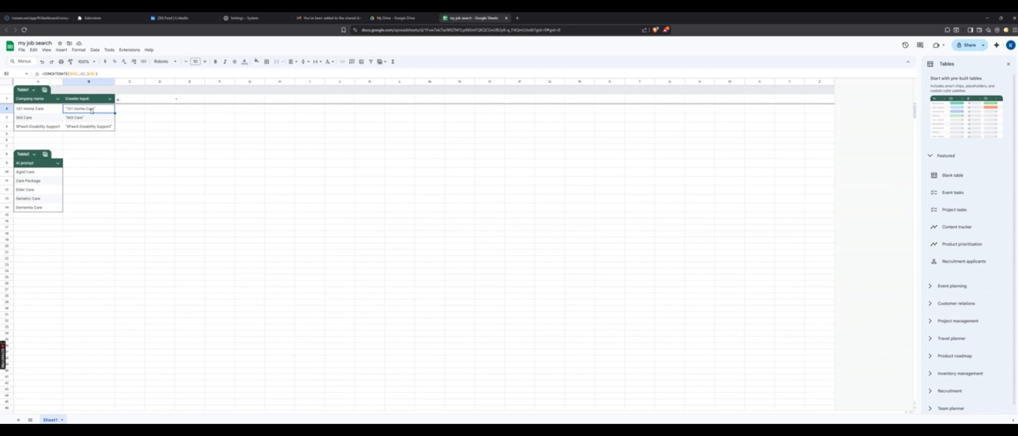
click(99, 72)
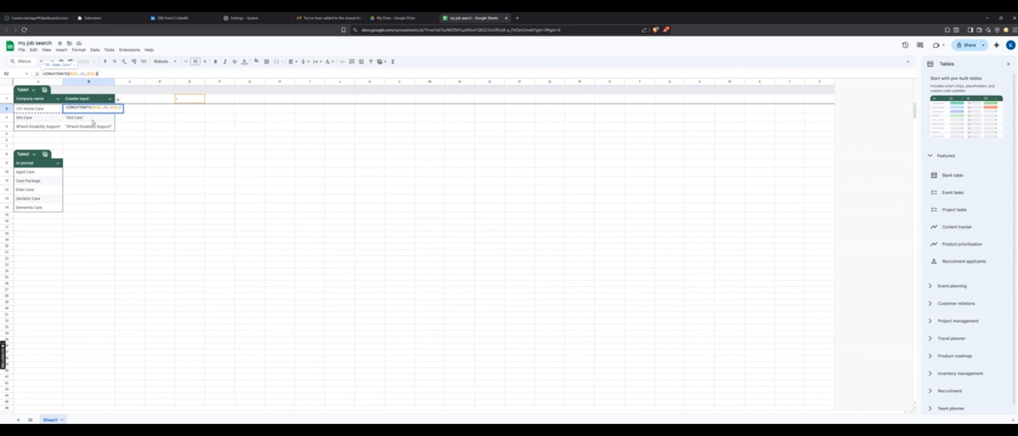
drag(93, 122, 94, 109)
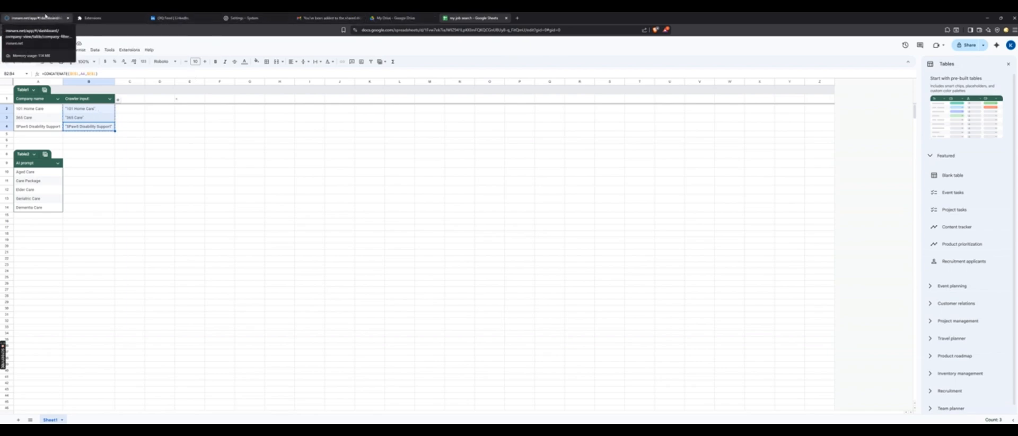
click(45, 17)
click(426, 163)
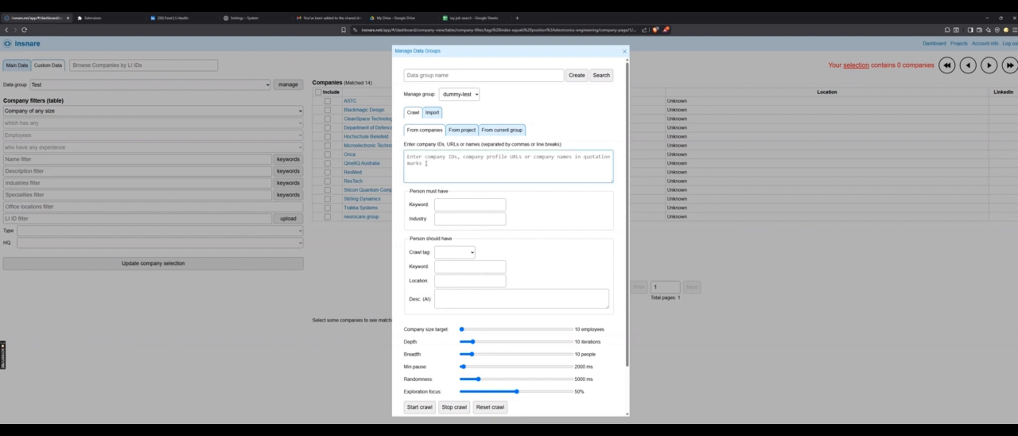
text("101 Home Care" "365 Care" "5Paw5 Disability Support")
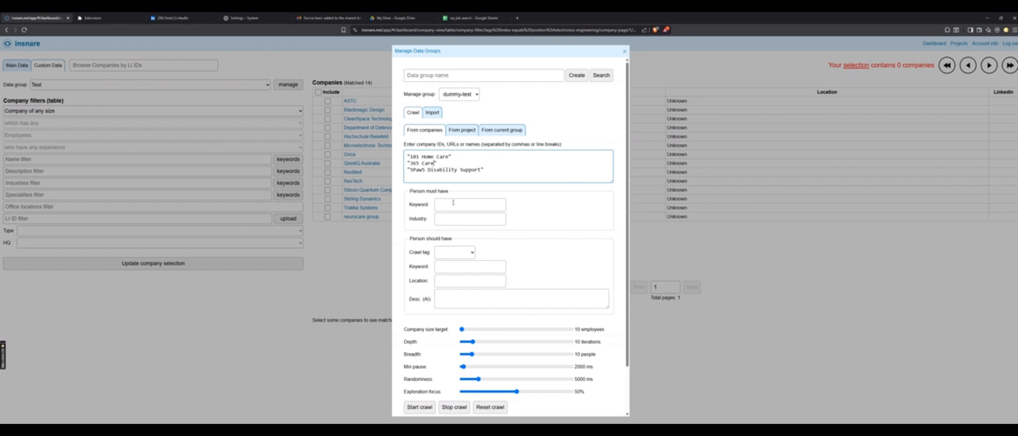
Require the keyword "care" for each person and set the location they should have to Australia
drag(411, 192, 448, 189)
click(421, 206)
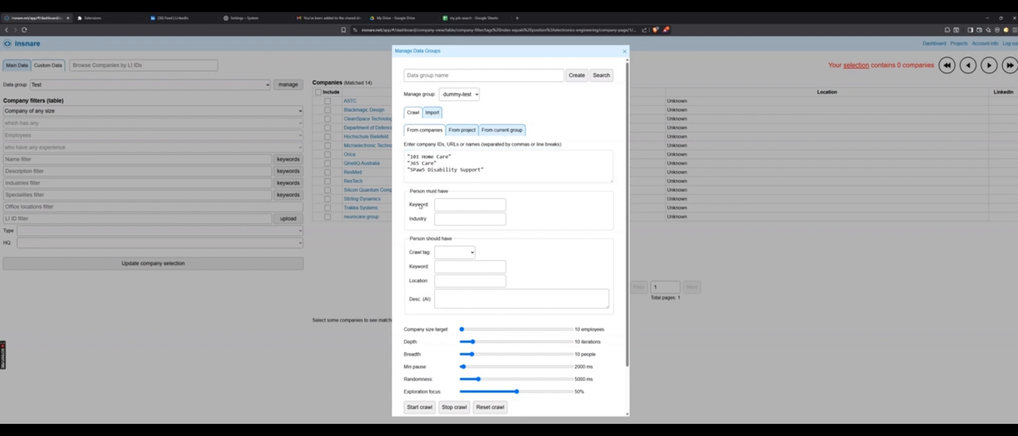
click(444, 204)
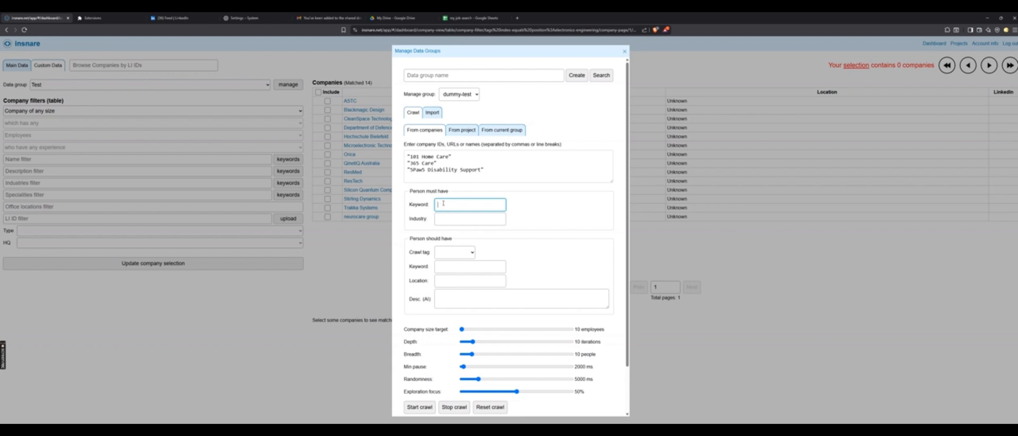
text(care manager)
key(ctrl+shift+Left)
key(BackSpace)
click(450, 280)
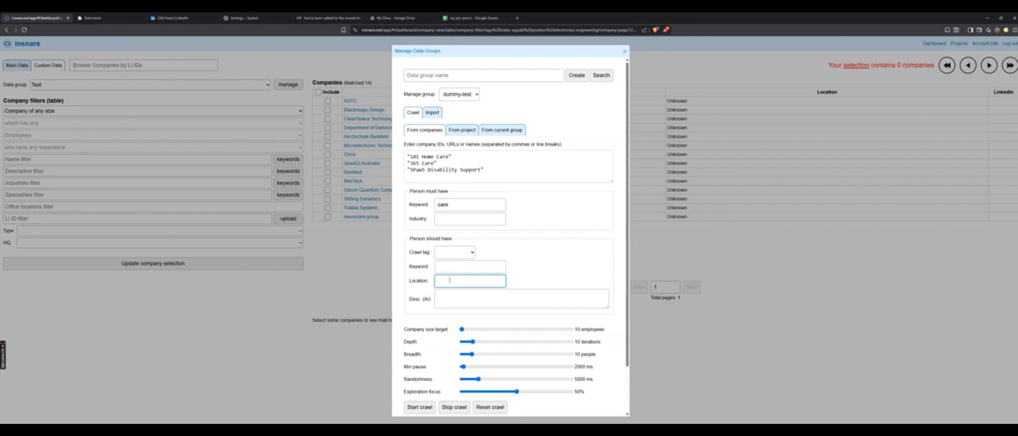
text(Australia)
Copy the five AI prompt entries, from Aged Care to Dementia Care, out of the my job search sheet into the crawl's AI description
click(455, 300)
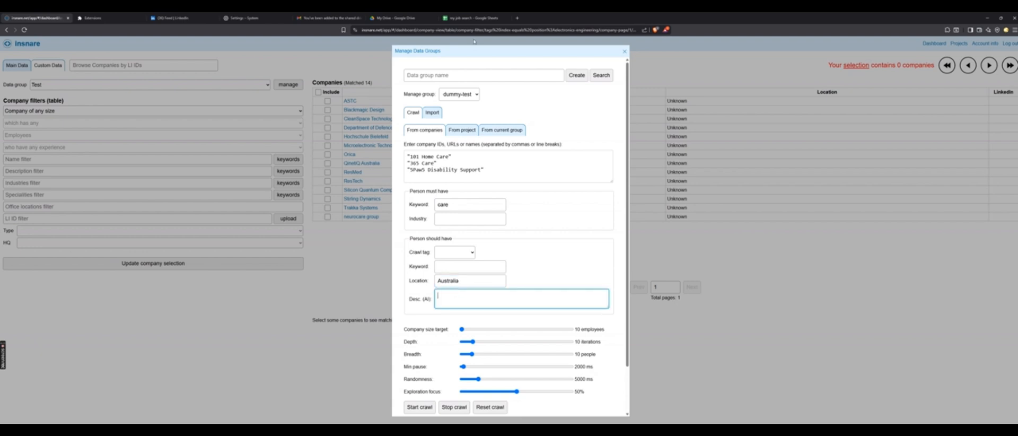
click(474, 18)
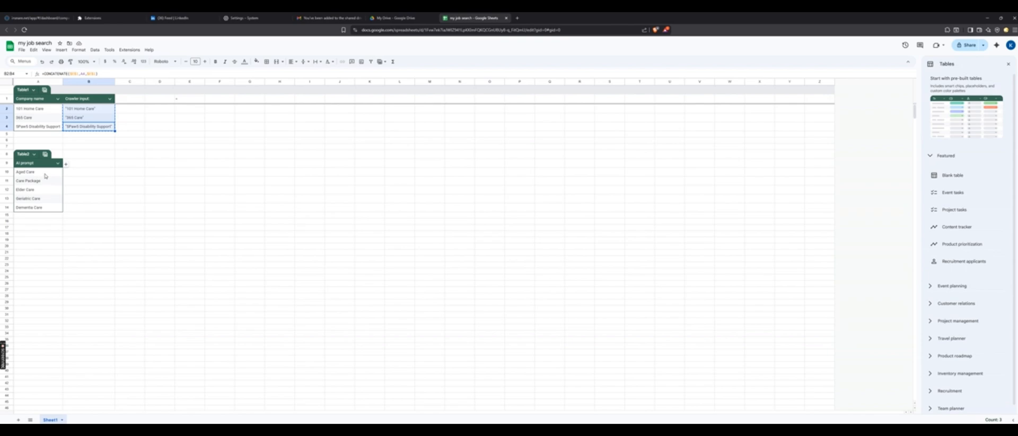
drag(45, 175, 44, 209)
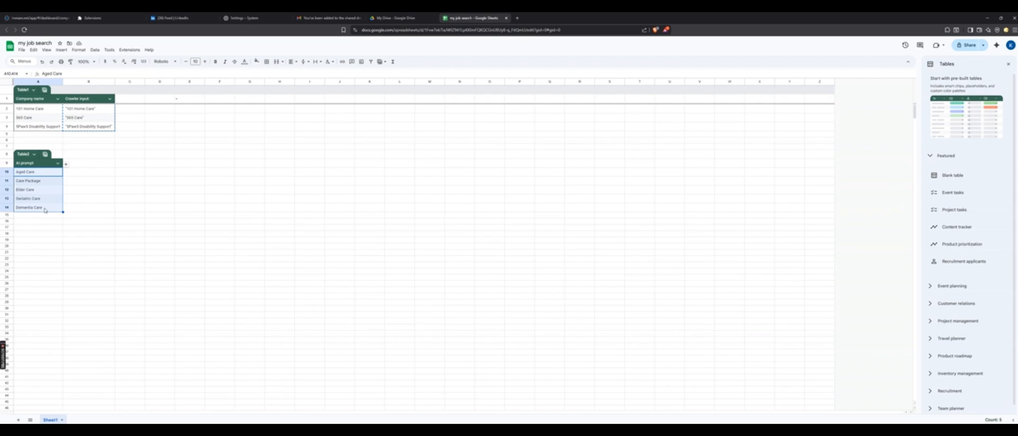
key(ctrl+c)
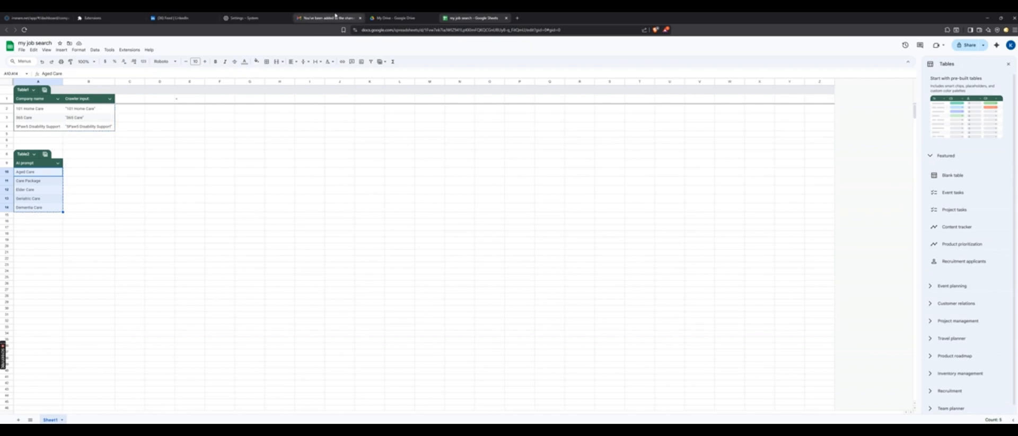
click(53, 19)
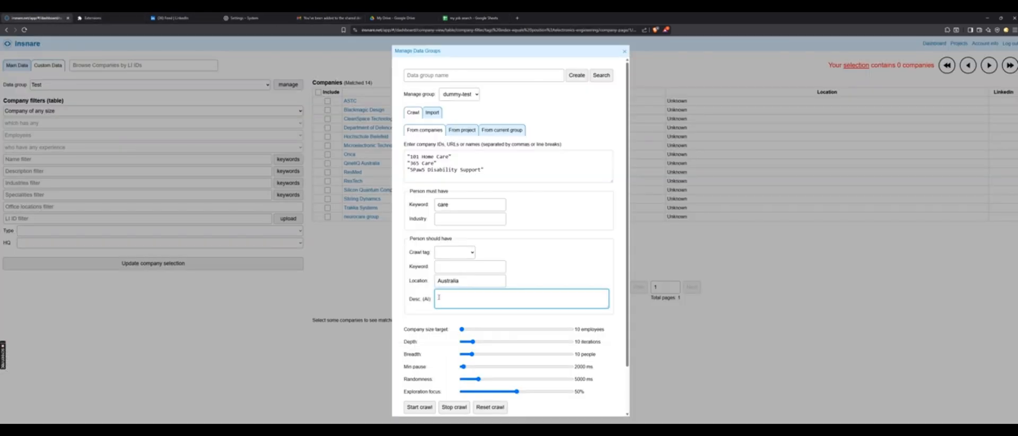
key(ctrl+v)
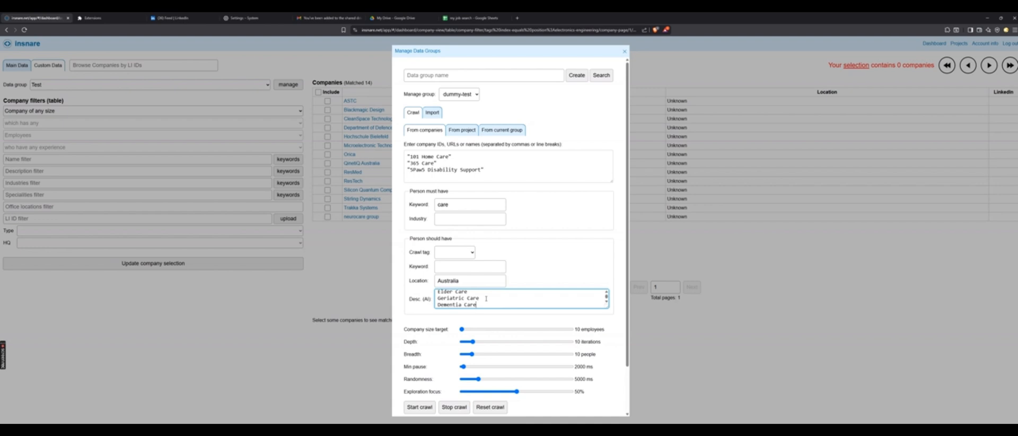
drag(482, 299, 438, 299)
click(481, 298)
drag(481, 299, 437, 299)
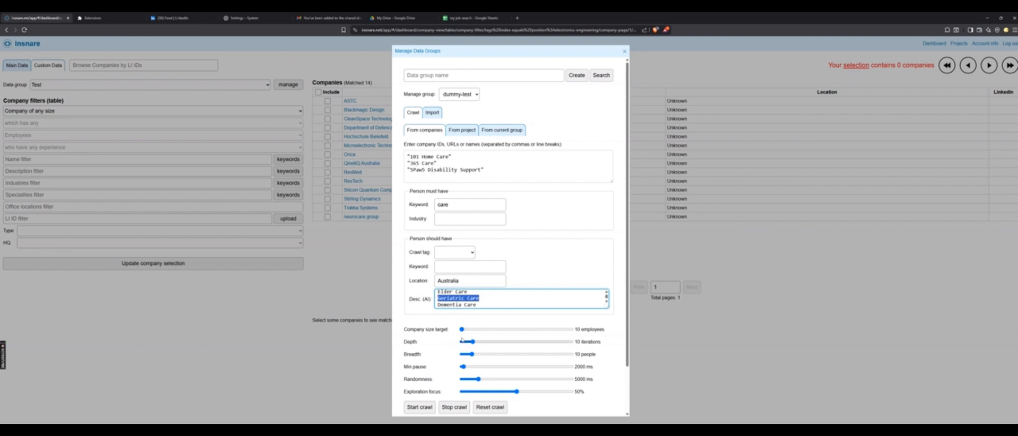
Raise the crawl's minimum pause to about 9950 ms and its randomness to about 25100 ms
scroll(453, 326, down, 2)
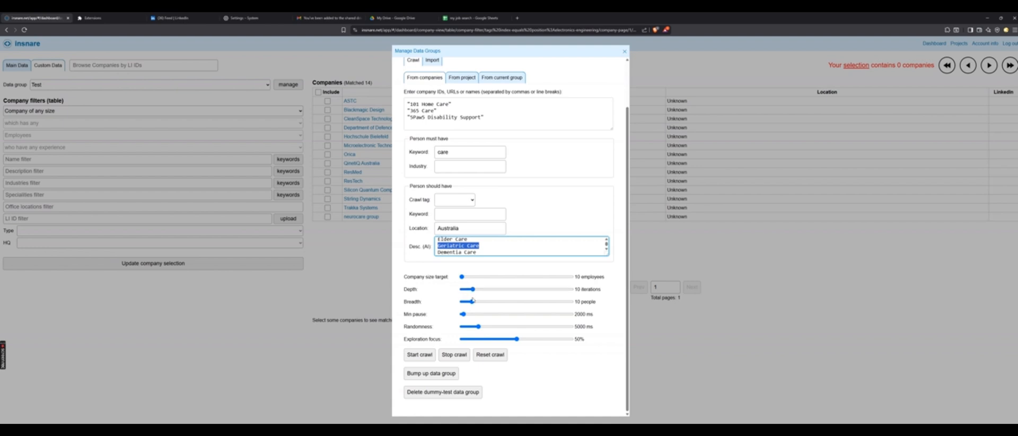
click(464, 315)
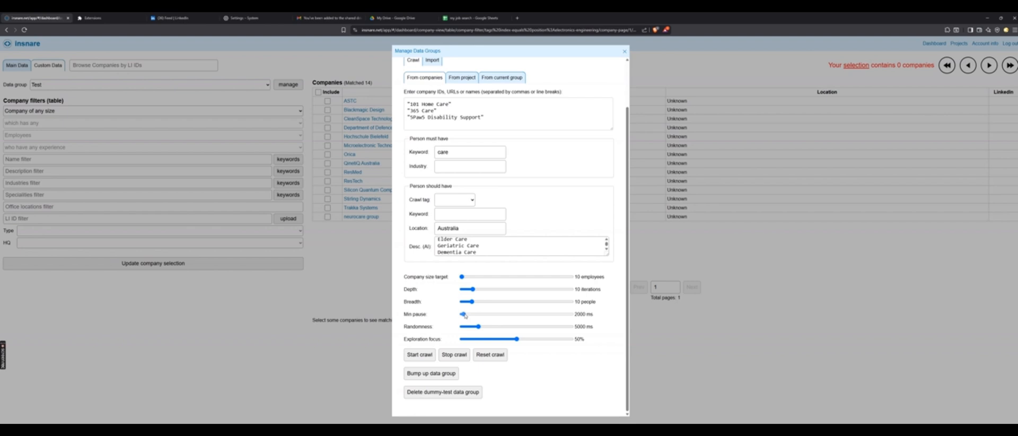
drag(465, 315, 480, 315)
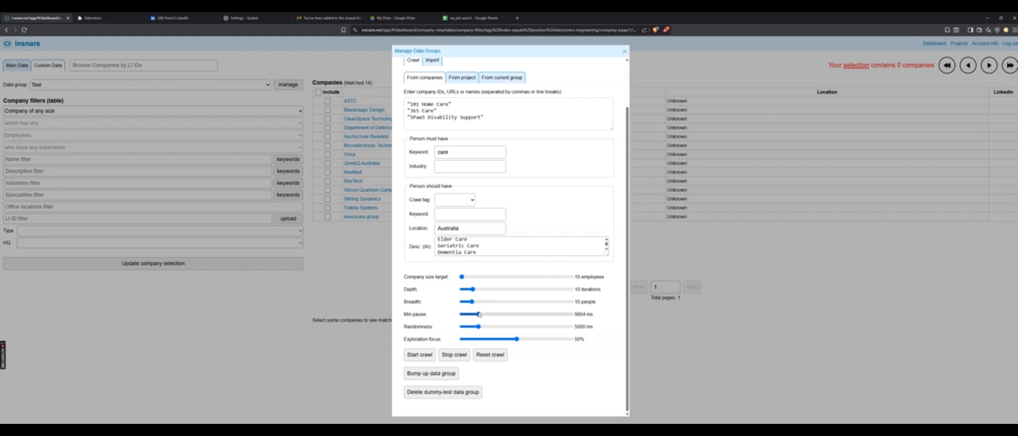
drag(479, 327, 507, 326)
Open the browser's developer console beside the Insnare page, widen it and clear its messages
key(F12)
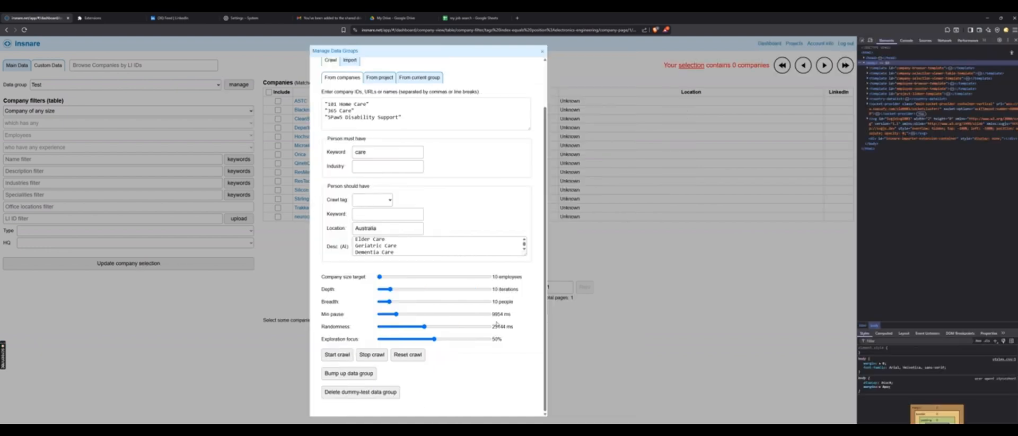
drag(857, 97, 606, 97)
click(654, 40)
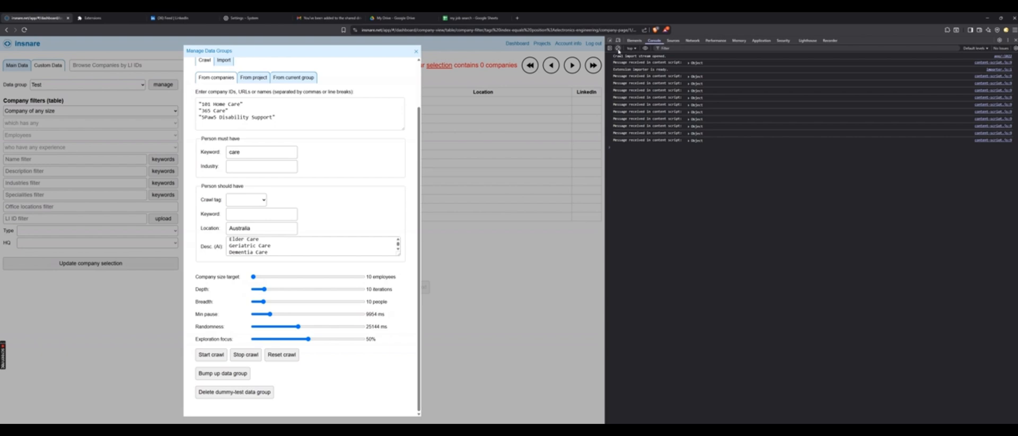
click(618, 48)
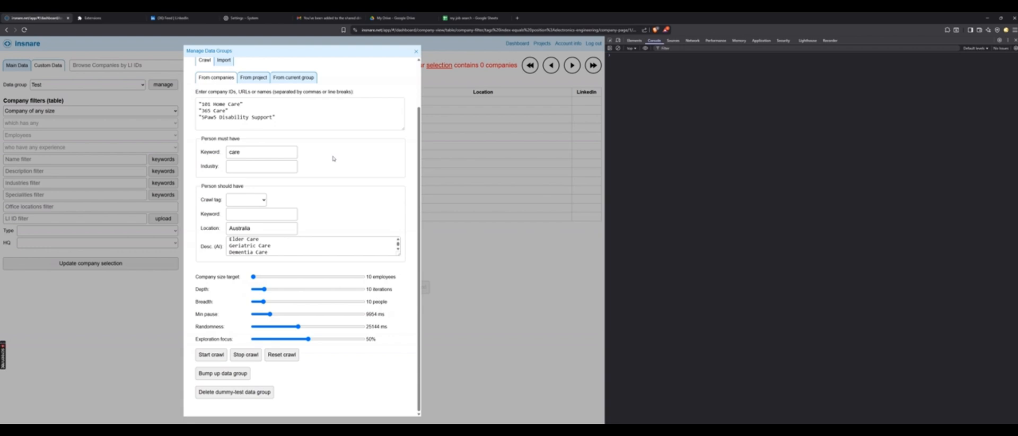
Reload the Insnare extension, revisit LinkedIn, and return to the crawl settings of the dummy-test data group
click(181, 18)
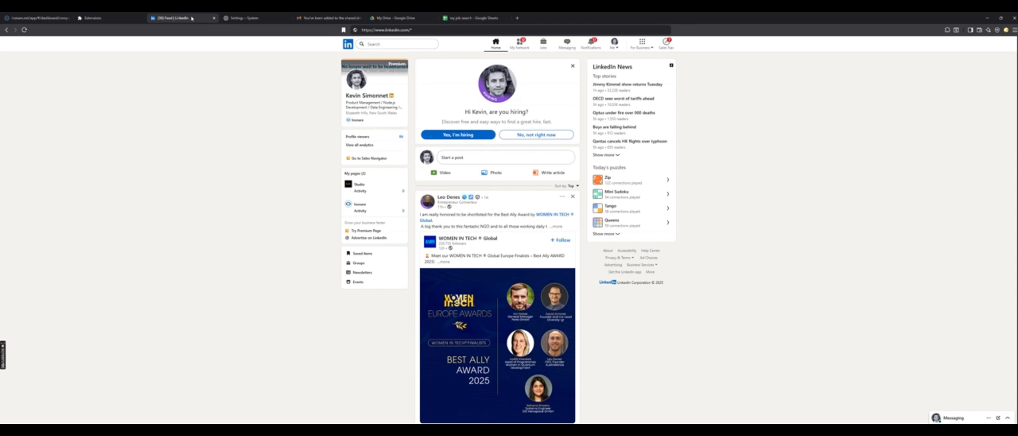
click(115, 20)
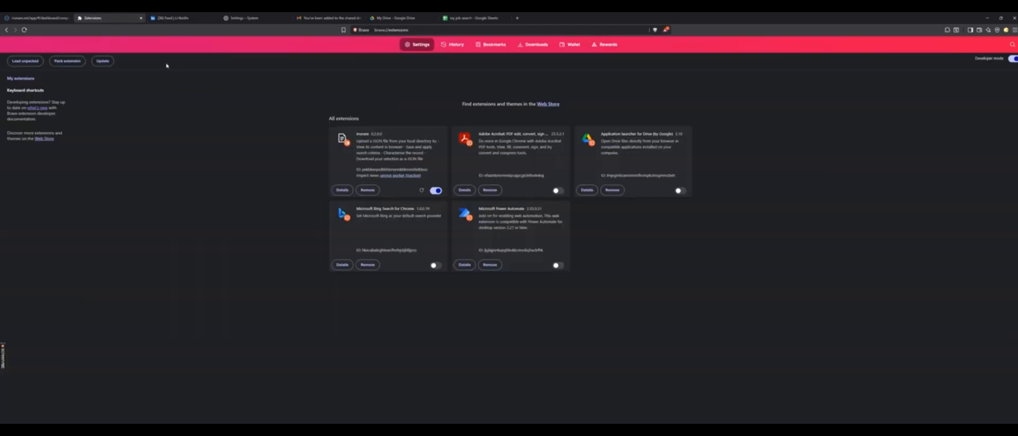
click(422, 190)
click(168, 19)
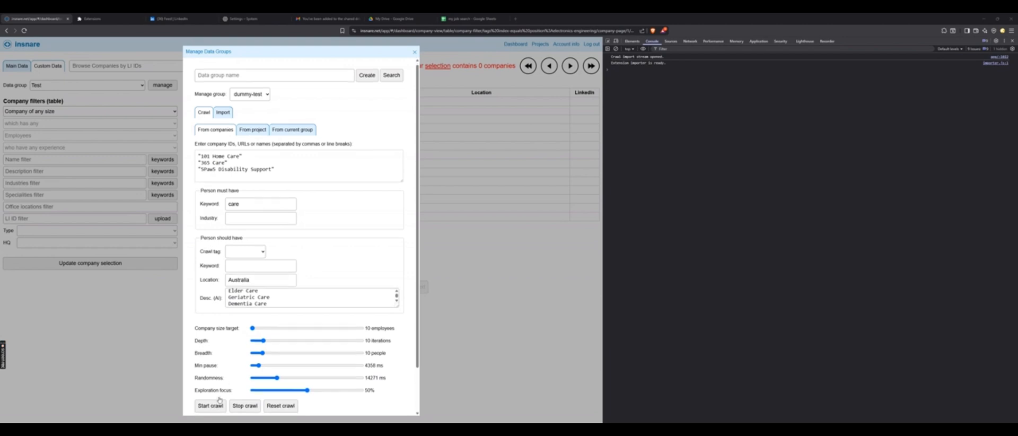
scroll(214, 407, down, 1)
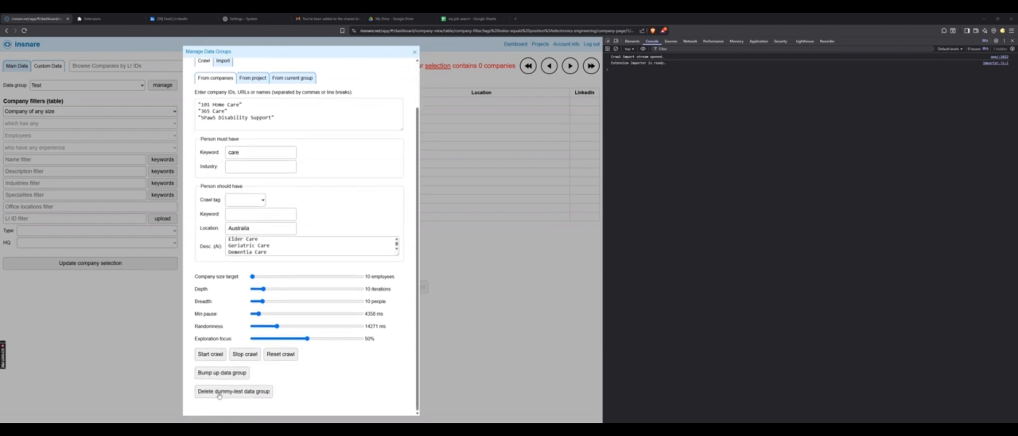
Start the crawl and check the starting company names and the content-script message logged in the console
click(212, 356)
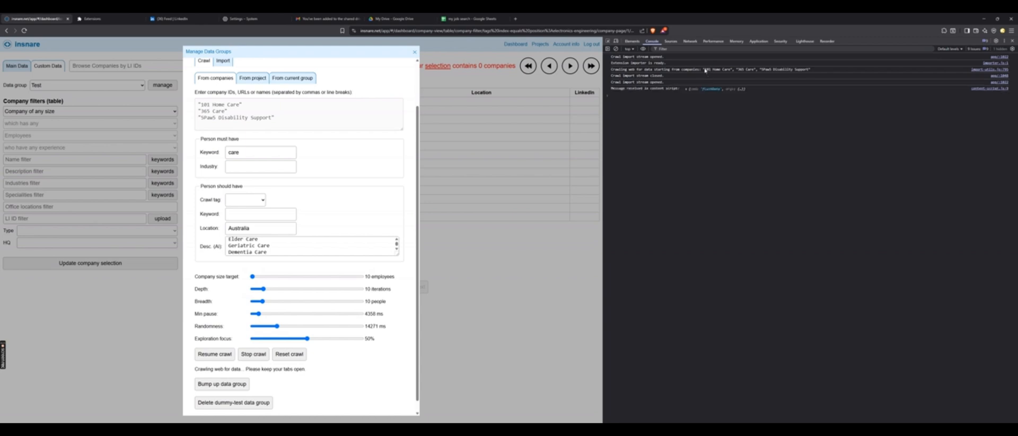
drag(706, 71, 812, 70)
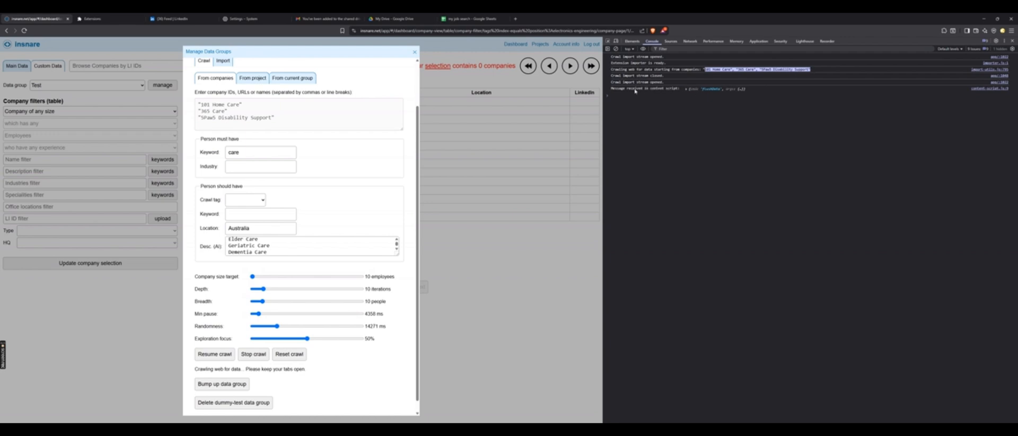
drag(611, 92, 665, 96)
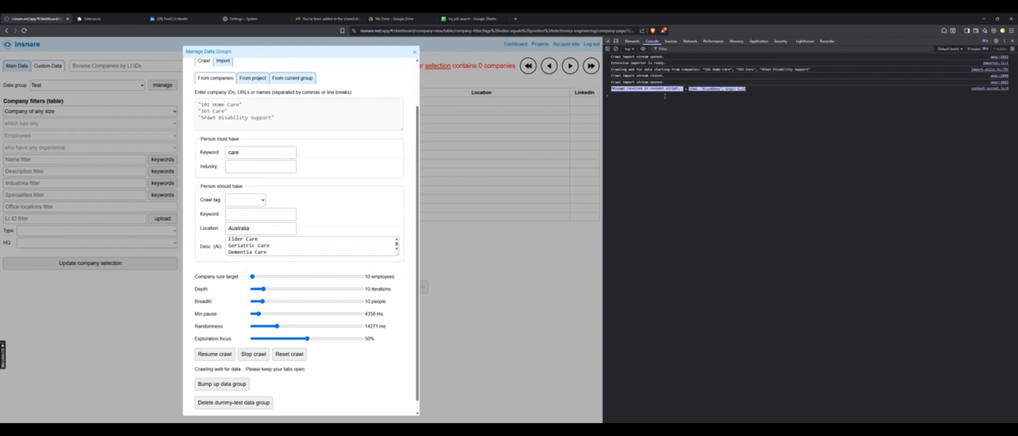
click(749, 90)
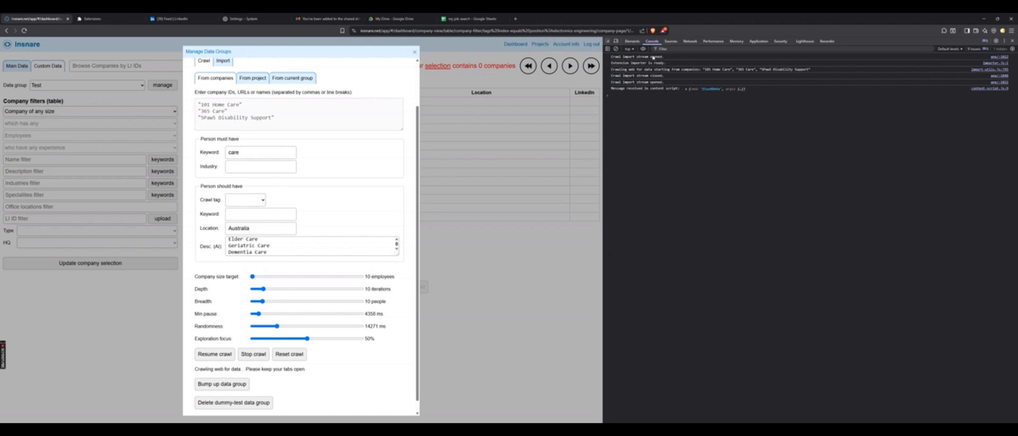
click(107, 21)
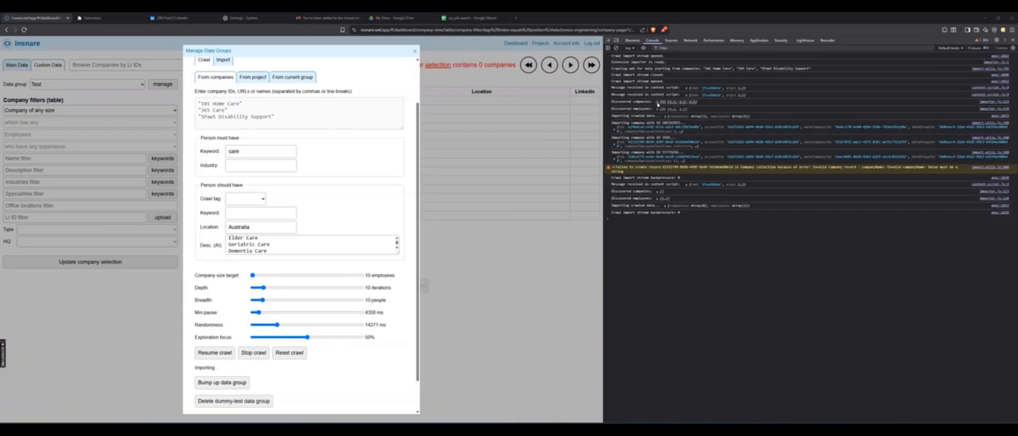
Expand the discovered companies and discovered employees entries in the console to examine the crawled records
click(658, 102)
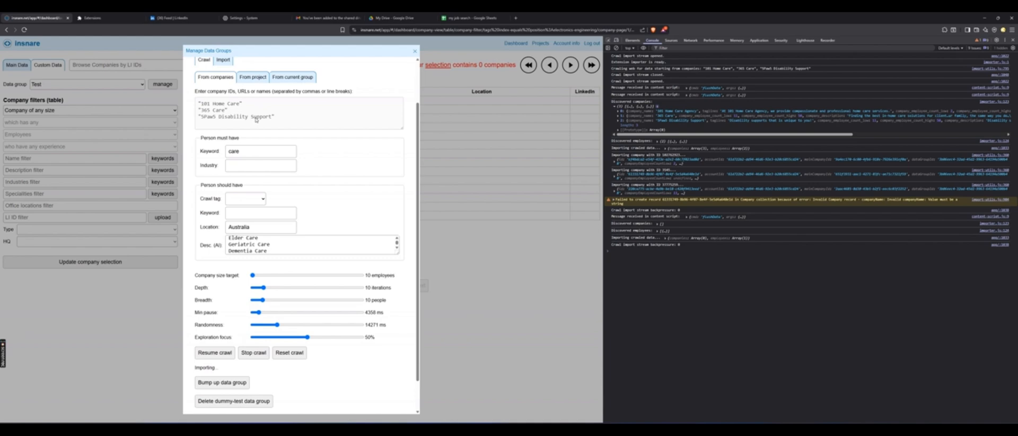
click(659, 142)
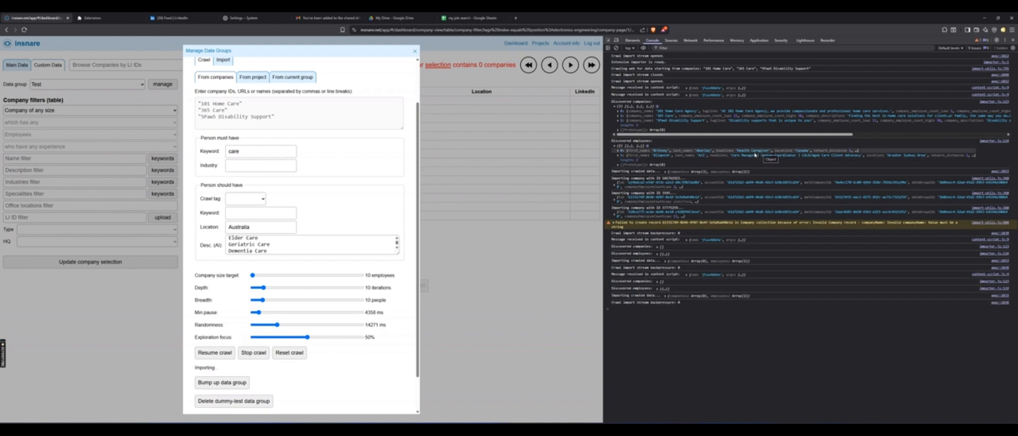
click(657, 254)
click(663, 303)
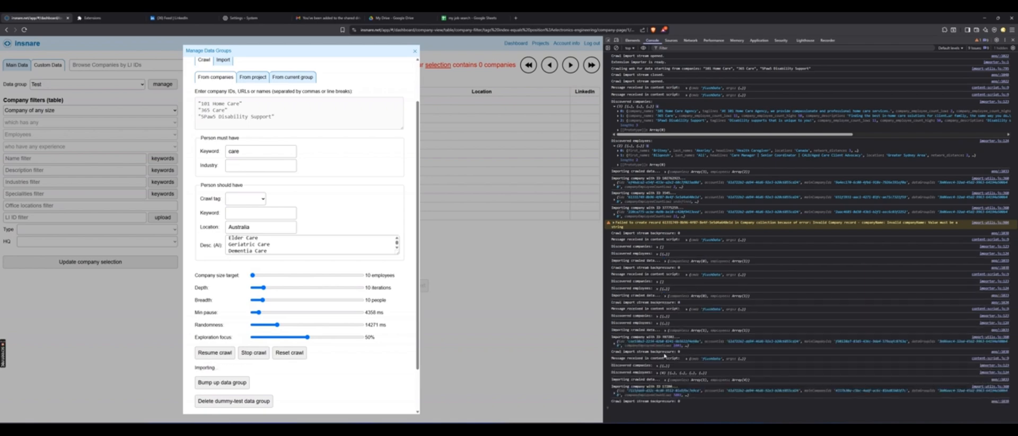
click(659, 366)
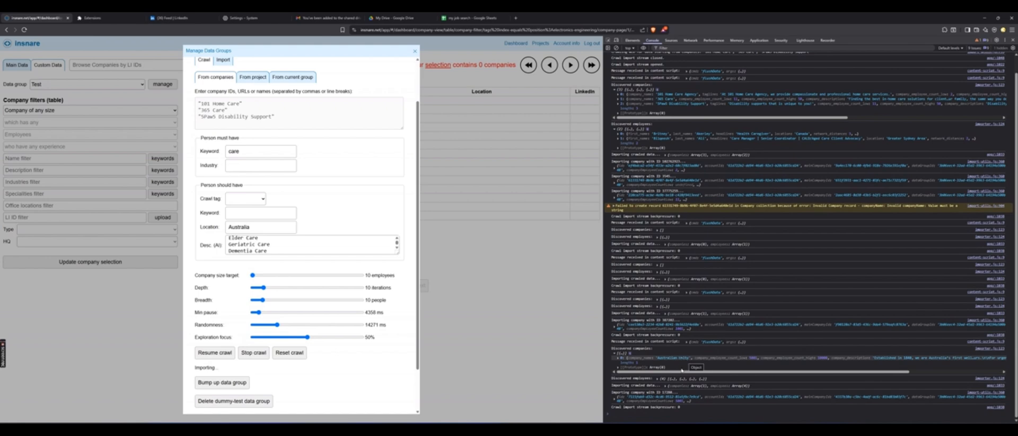
click(658, 379)
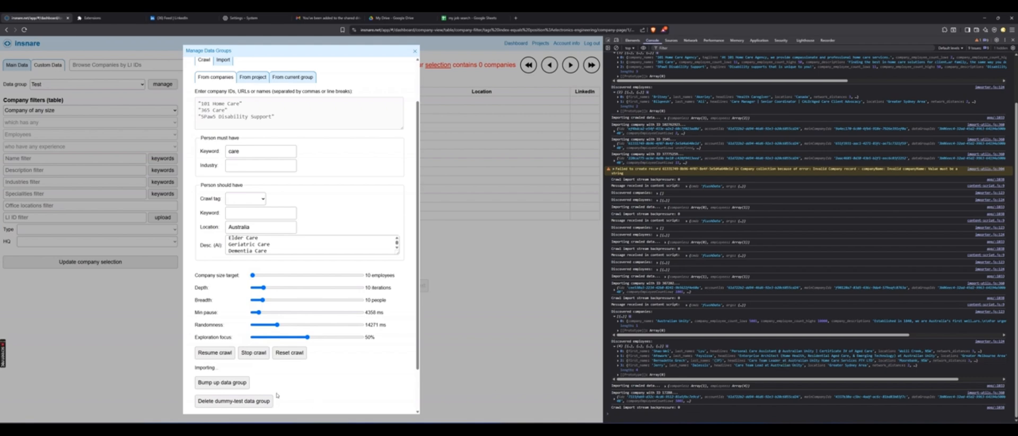
Stop the running crawl and check the import status until the crawled data is imported
click(252, 354)
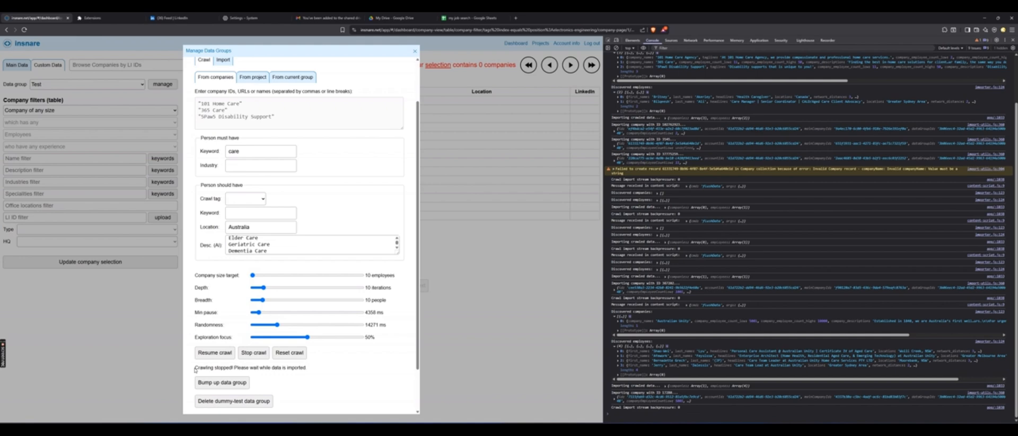
drag(196, 370, 302, 366)
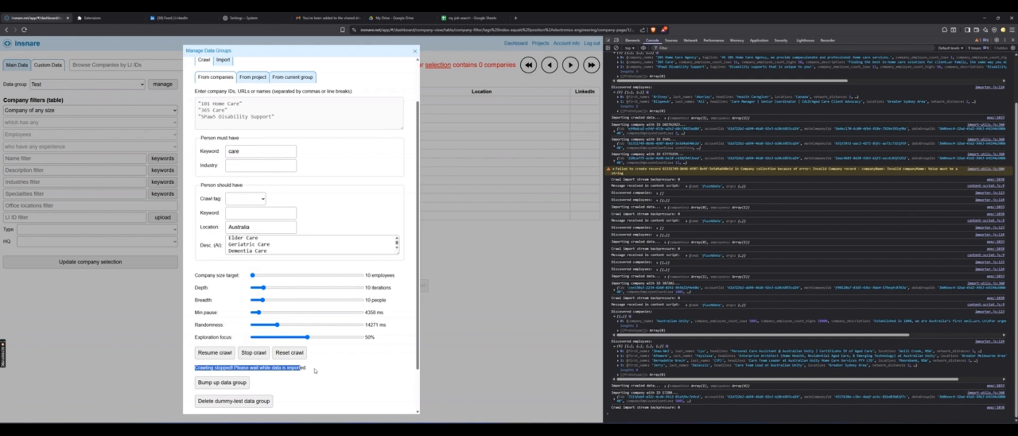
click(325, 373)
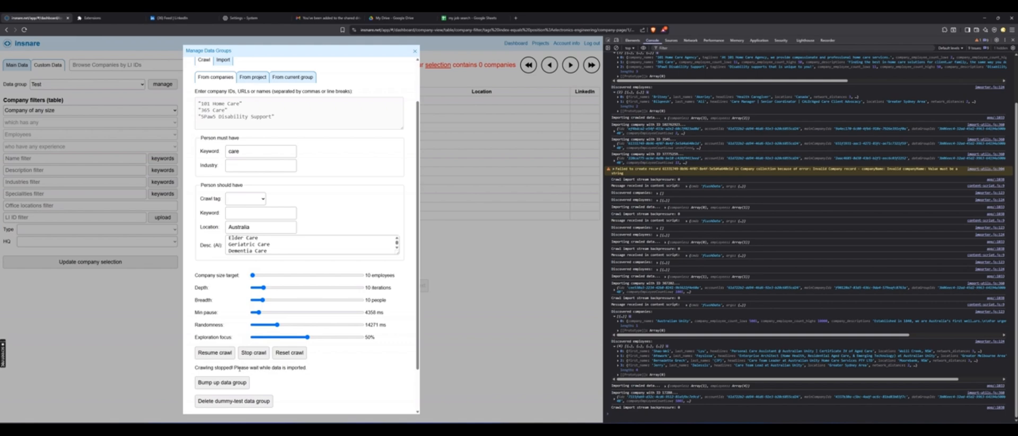
drag(235, 367, 274, 367)
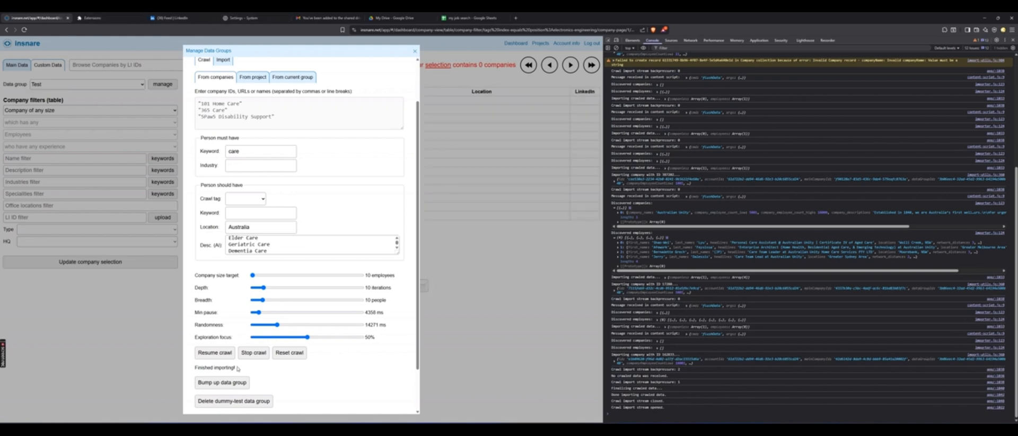
drag(238, 369, 195, 370)
click(319, 376)
Reset the stopped crawl so its starting company list is editable
drag(226, 104, 228, 118)
click(247, 117)
click(293, 354)
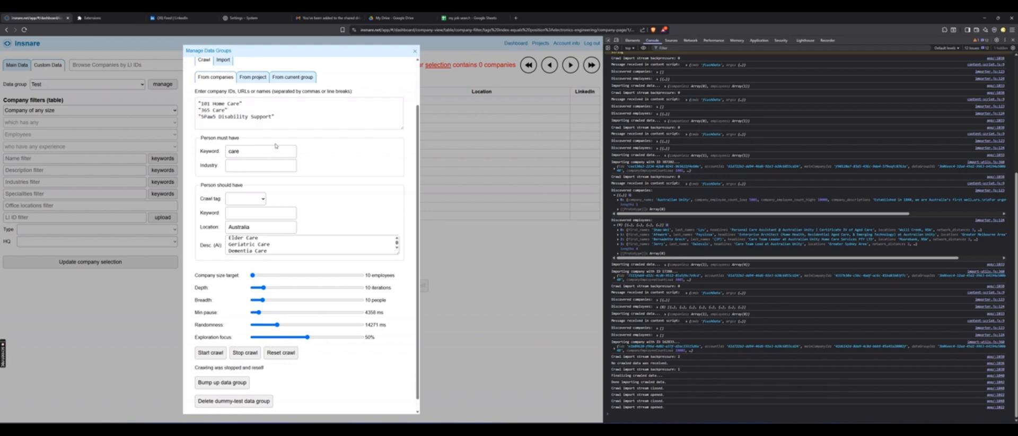
Replace the starting companies with "new name" and set the minimum pause to about 5477 ms and randomness to about 11553 ms
click(276, 109)
drag(270, 117, 201, 103)
key(BackSpace)
text(new name)
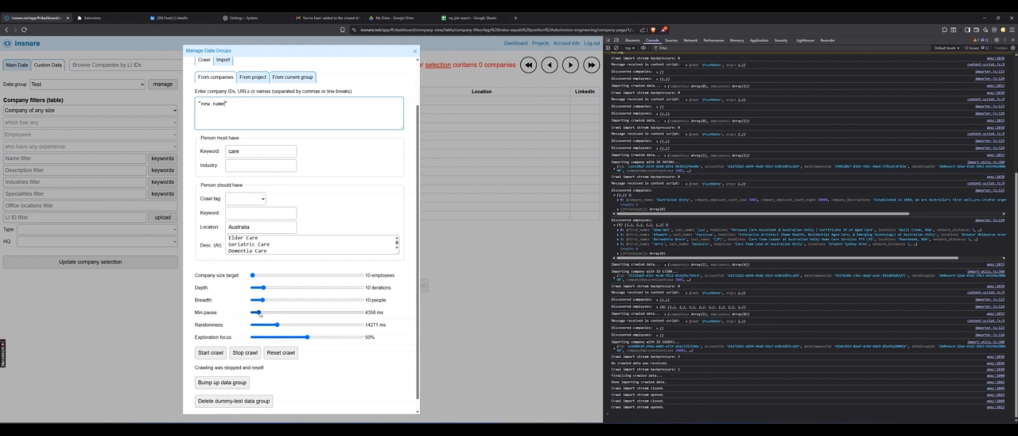
drag(260, 312, 272, 327)
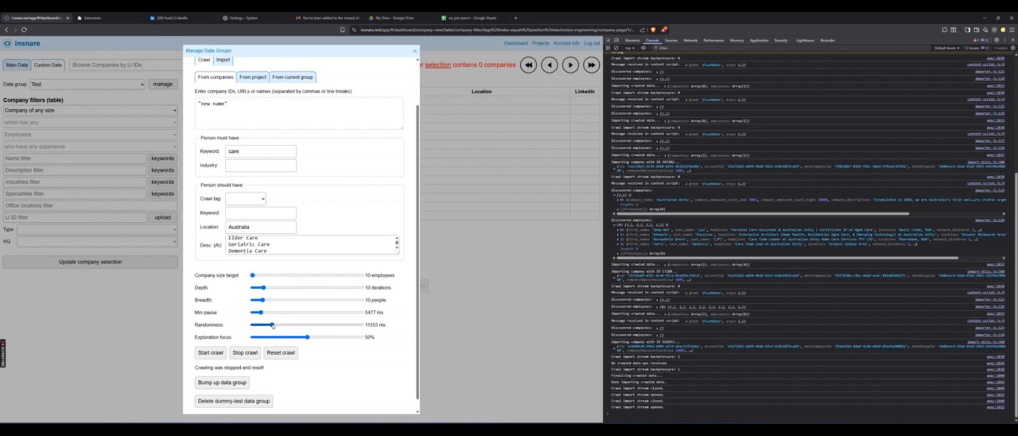